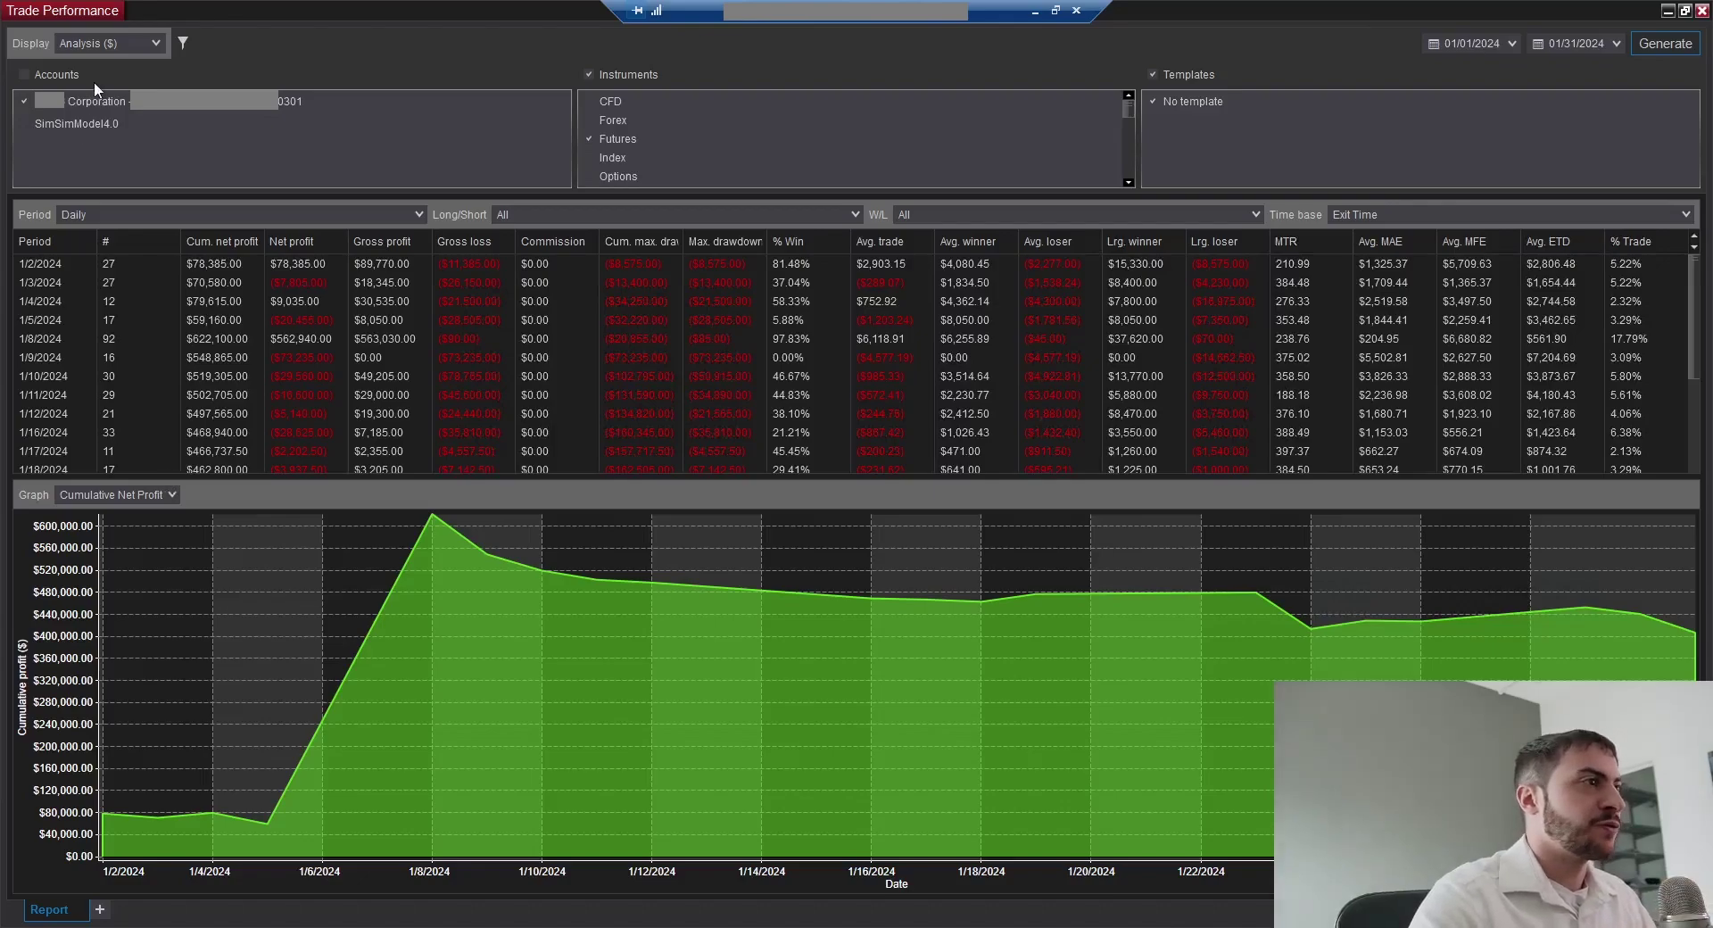
- Re-include the corporation account and switch the report display to Summary ($)
left_click(73, 99)
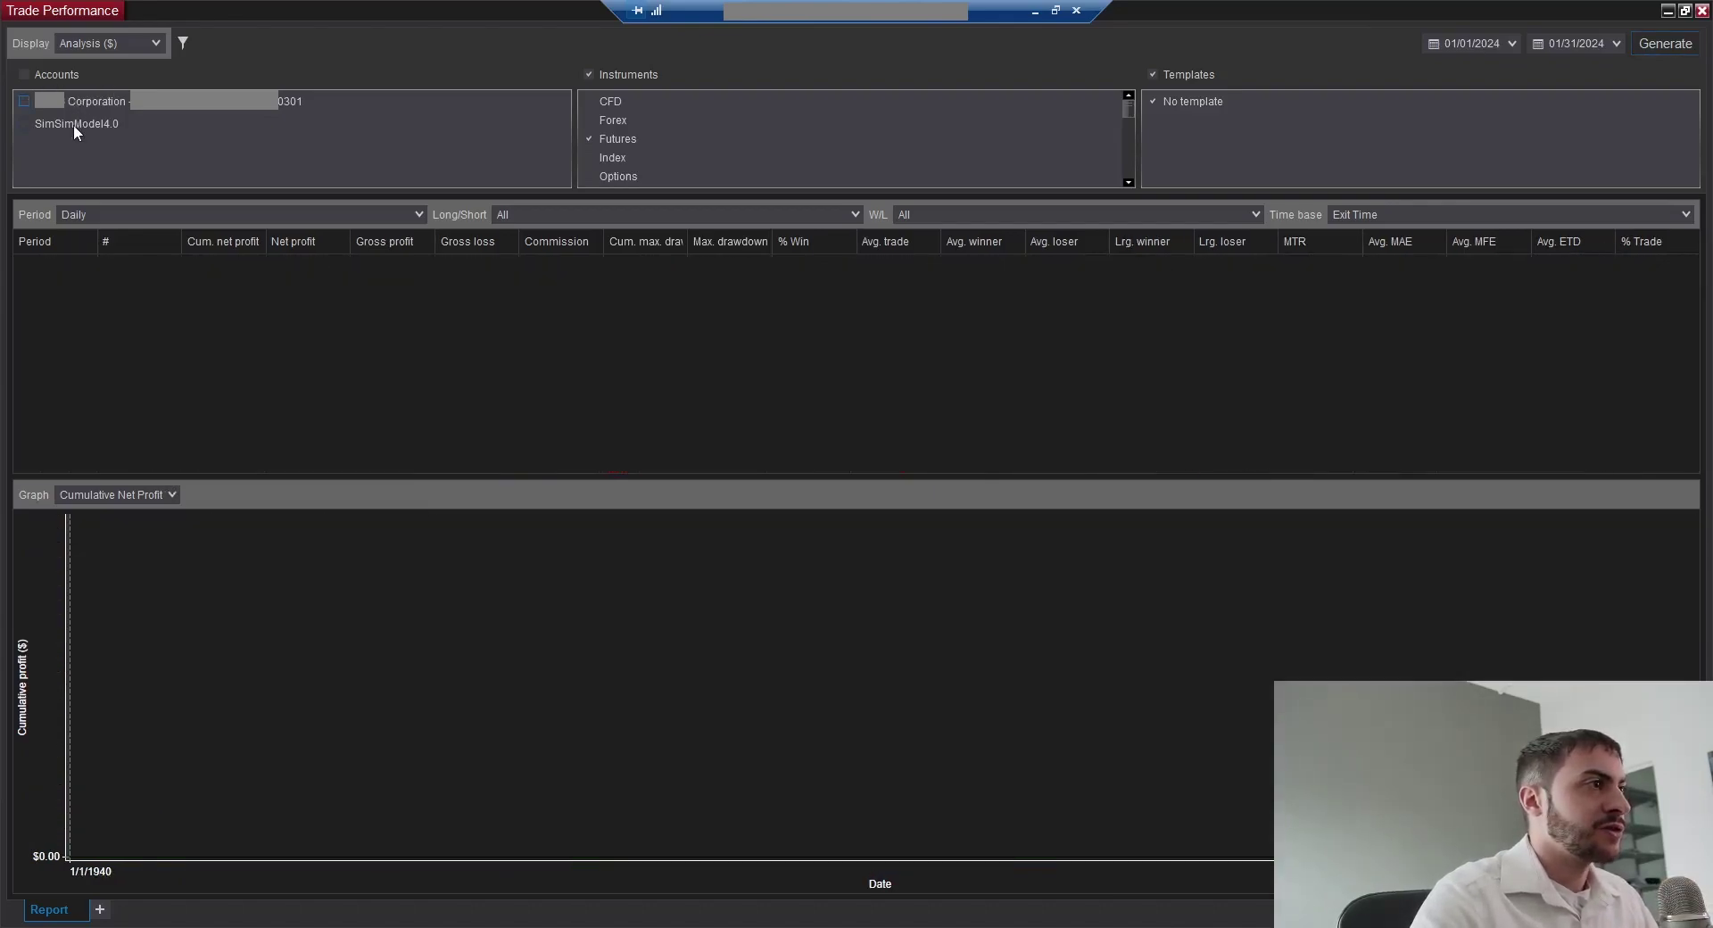
left_click(73, 123)
left_click(72, 123)
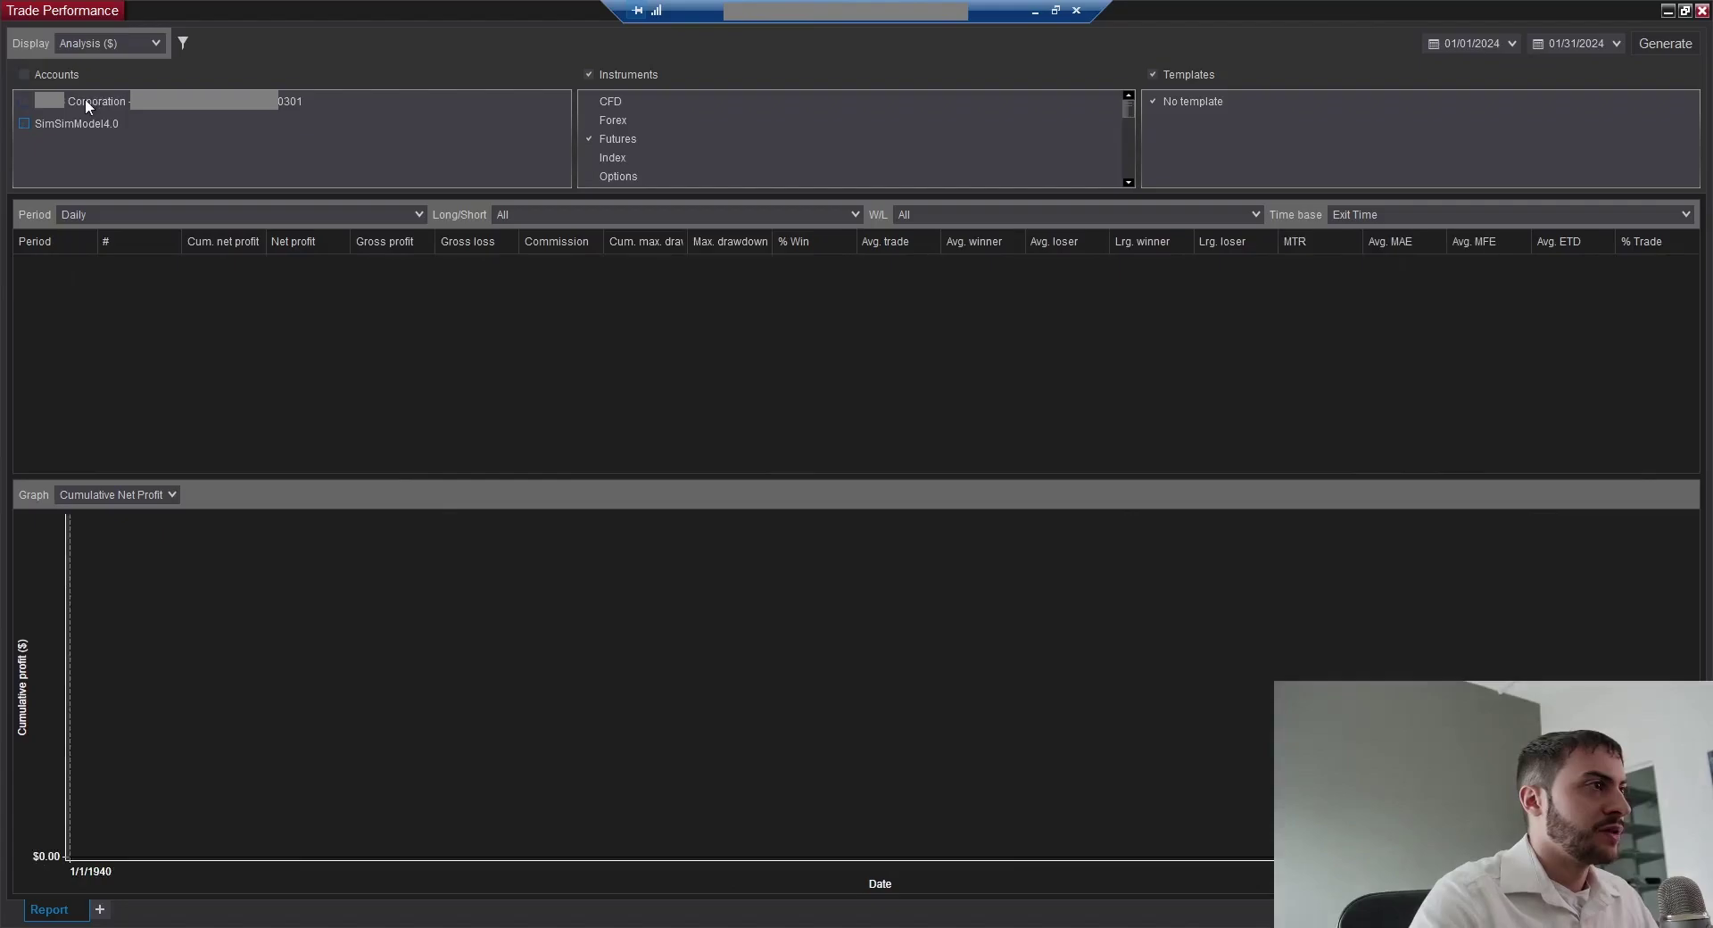
left_click(84, 98)
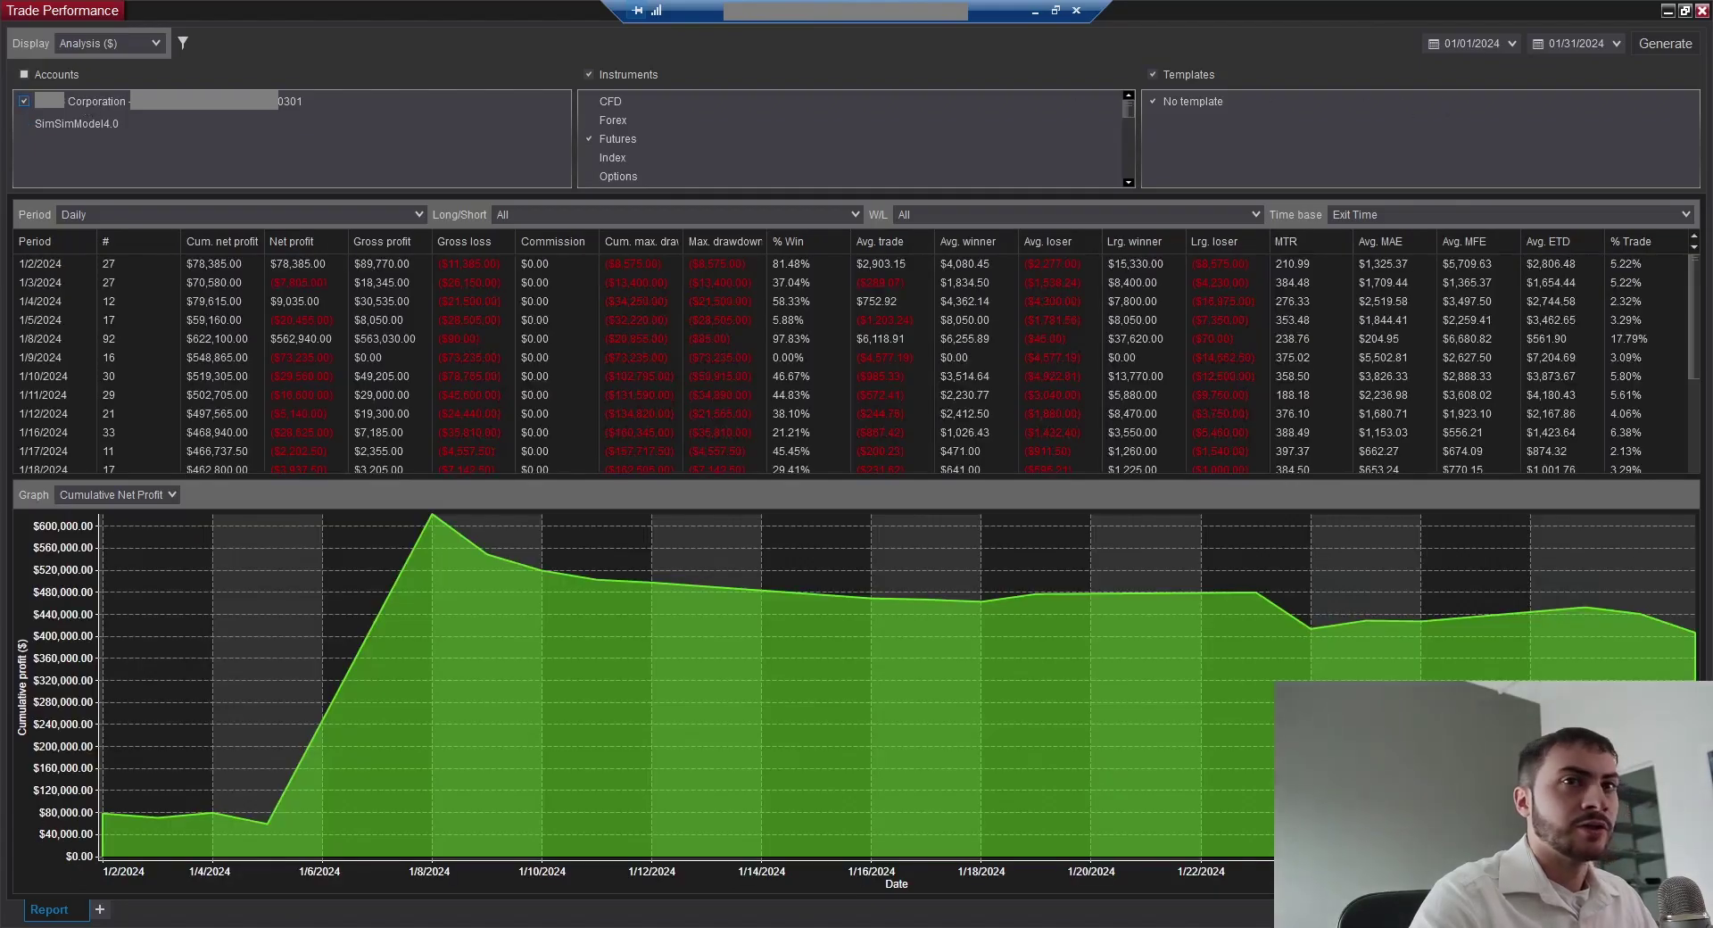
left_click(144, 40)
left_click(114, 64)
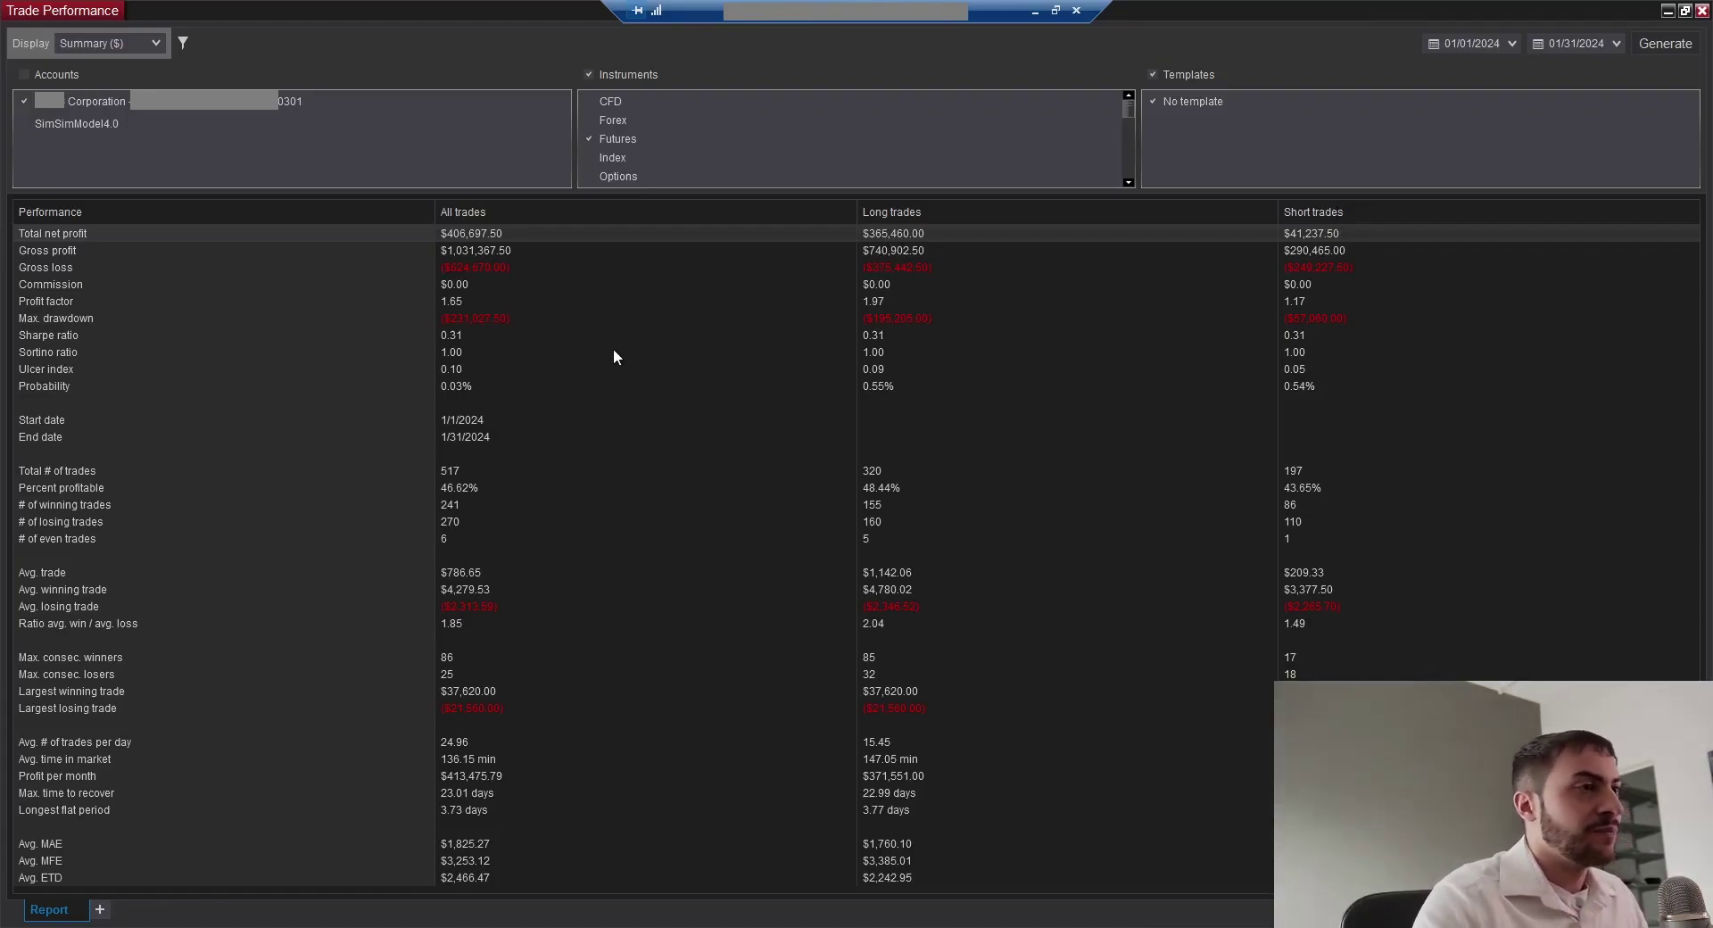
- Review Commission, Profit factor, Percent profitable and trade-count stats, then return to Analysis ($)
left_click(491, 287)
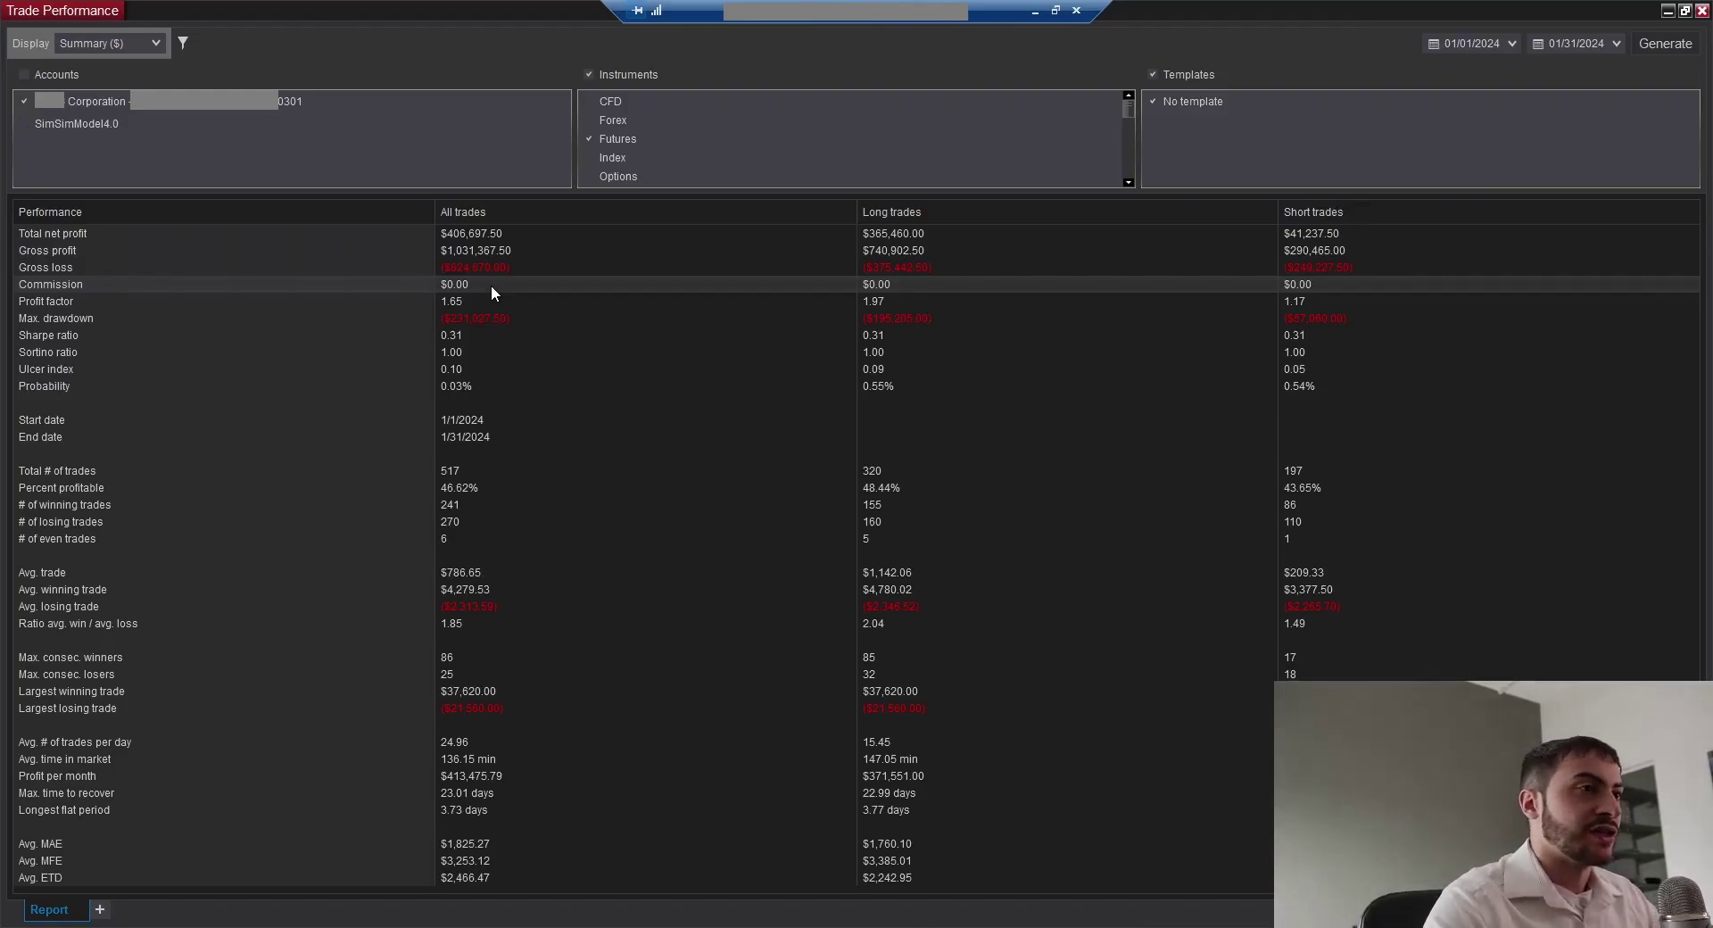
left_click(459, 298)
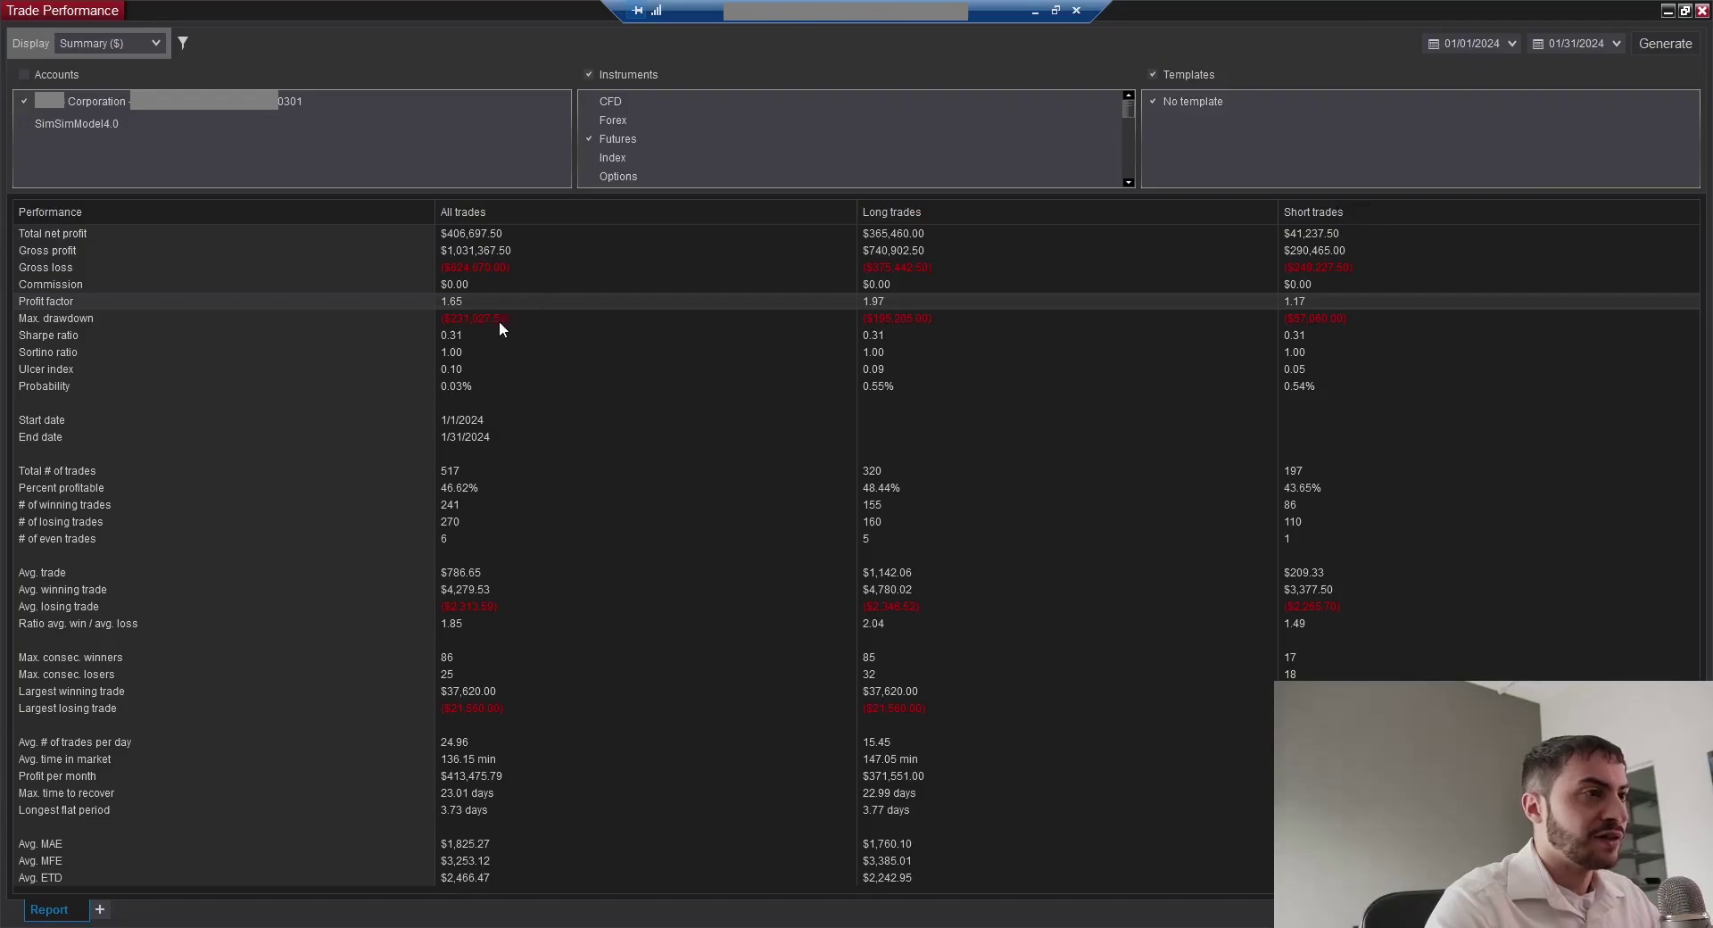
left_click(473, 489)
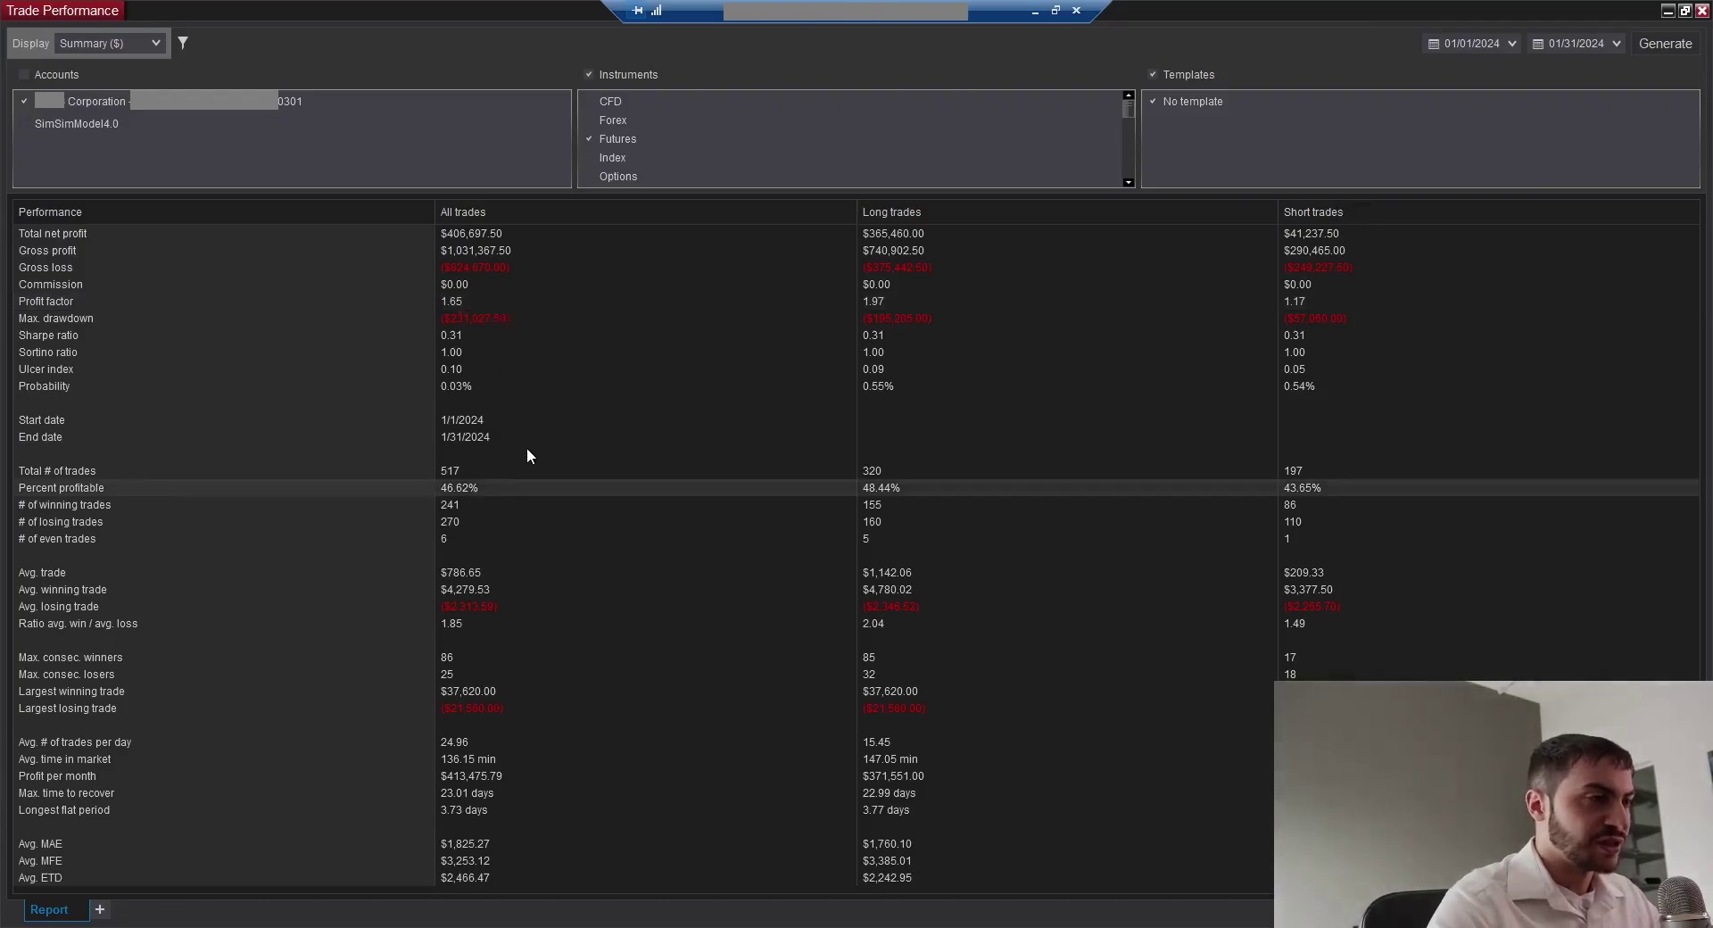
left_click(480, 468)
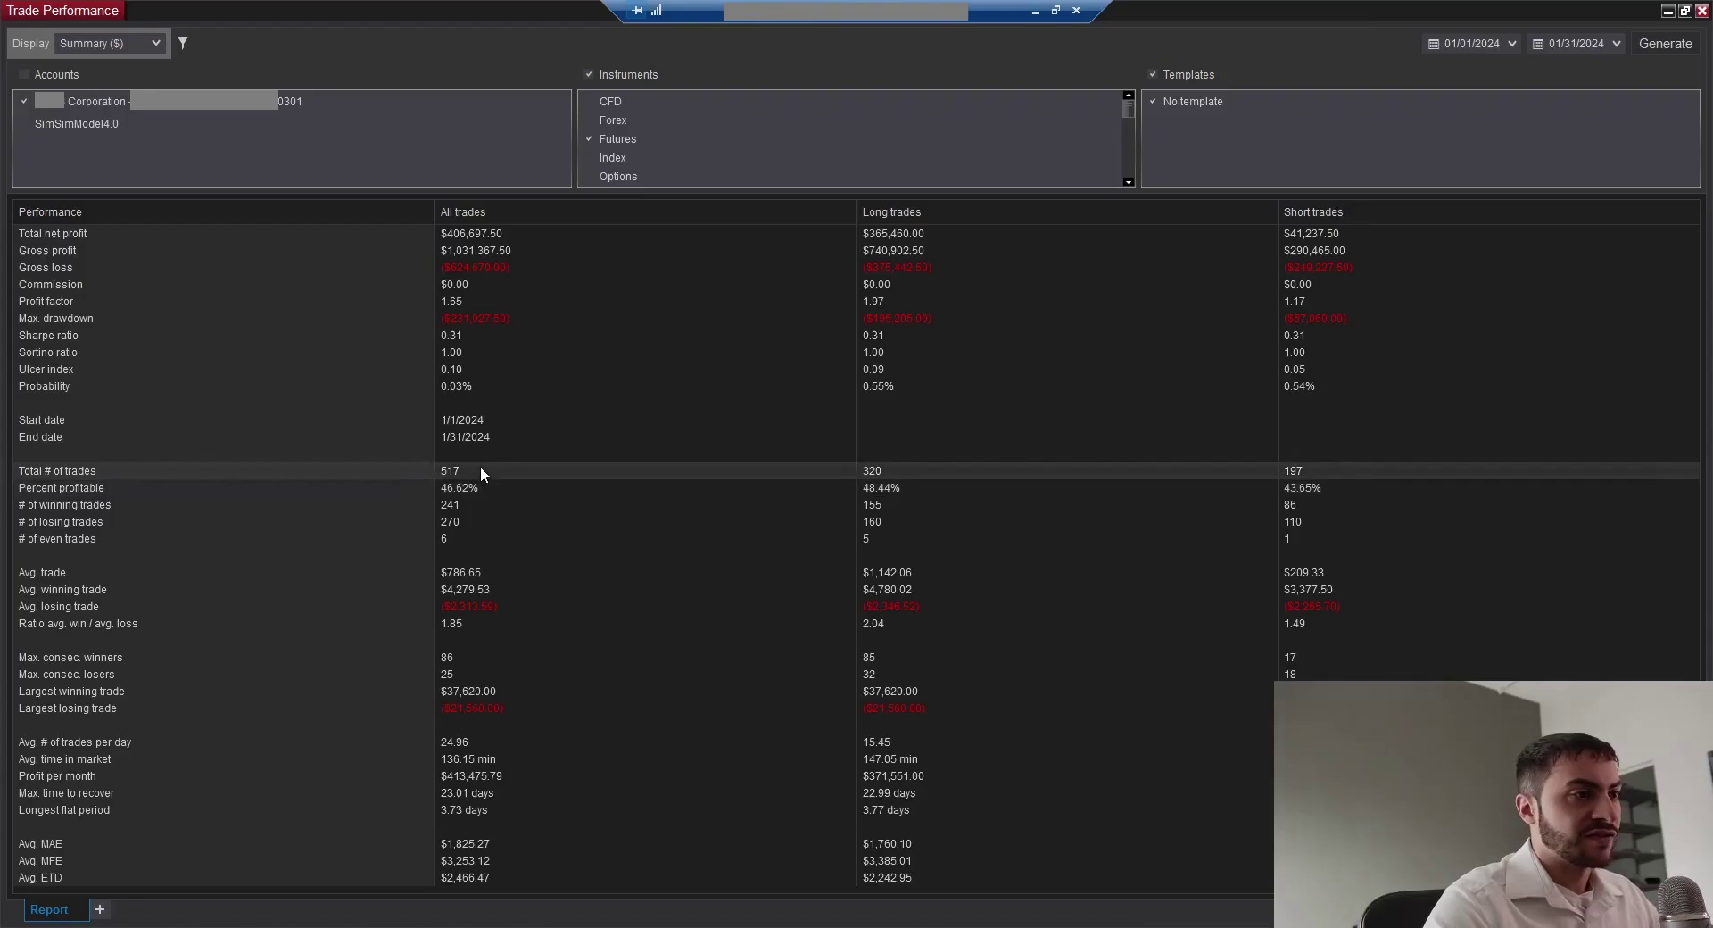
left_click(487, 742)
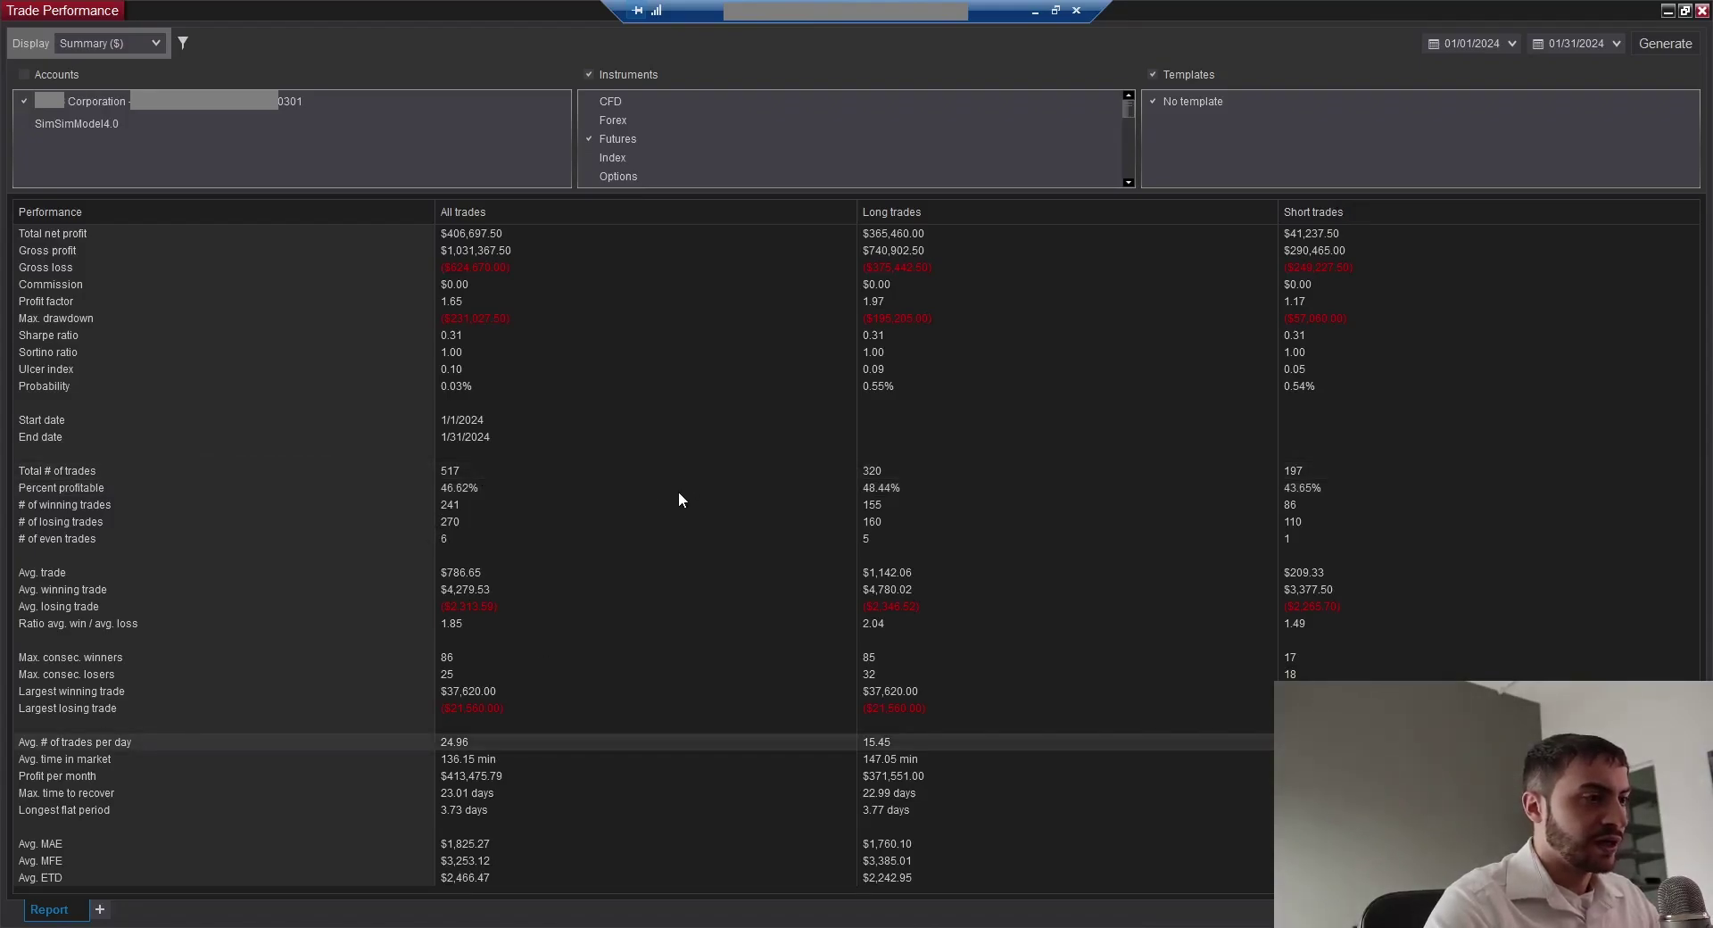
left_click(91, 41)
left_click(87, 83)
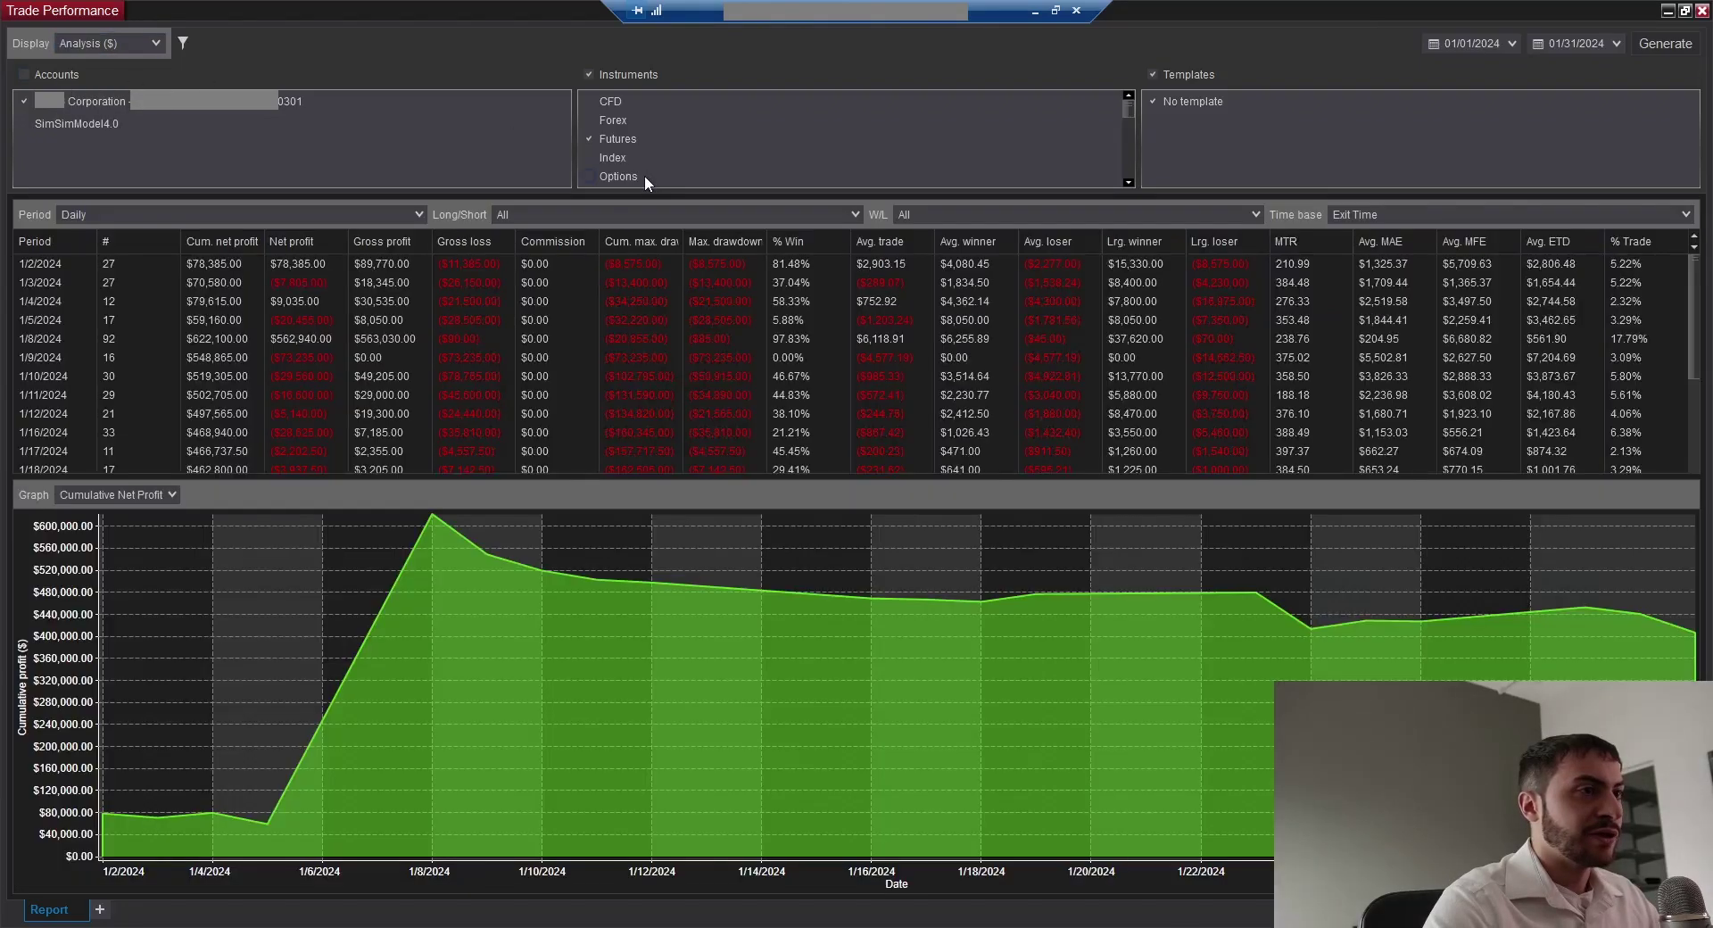
- Select the 1/8/2024 peak on the Cumulative Net Profit graph
left_click(429, 517)
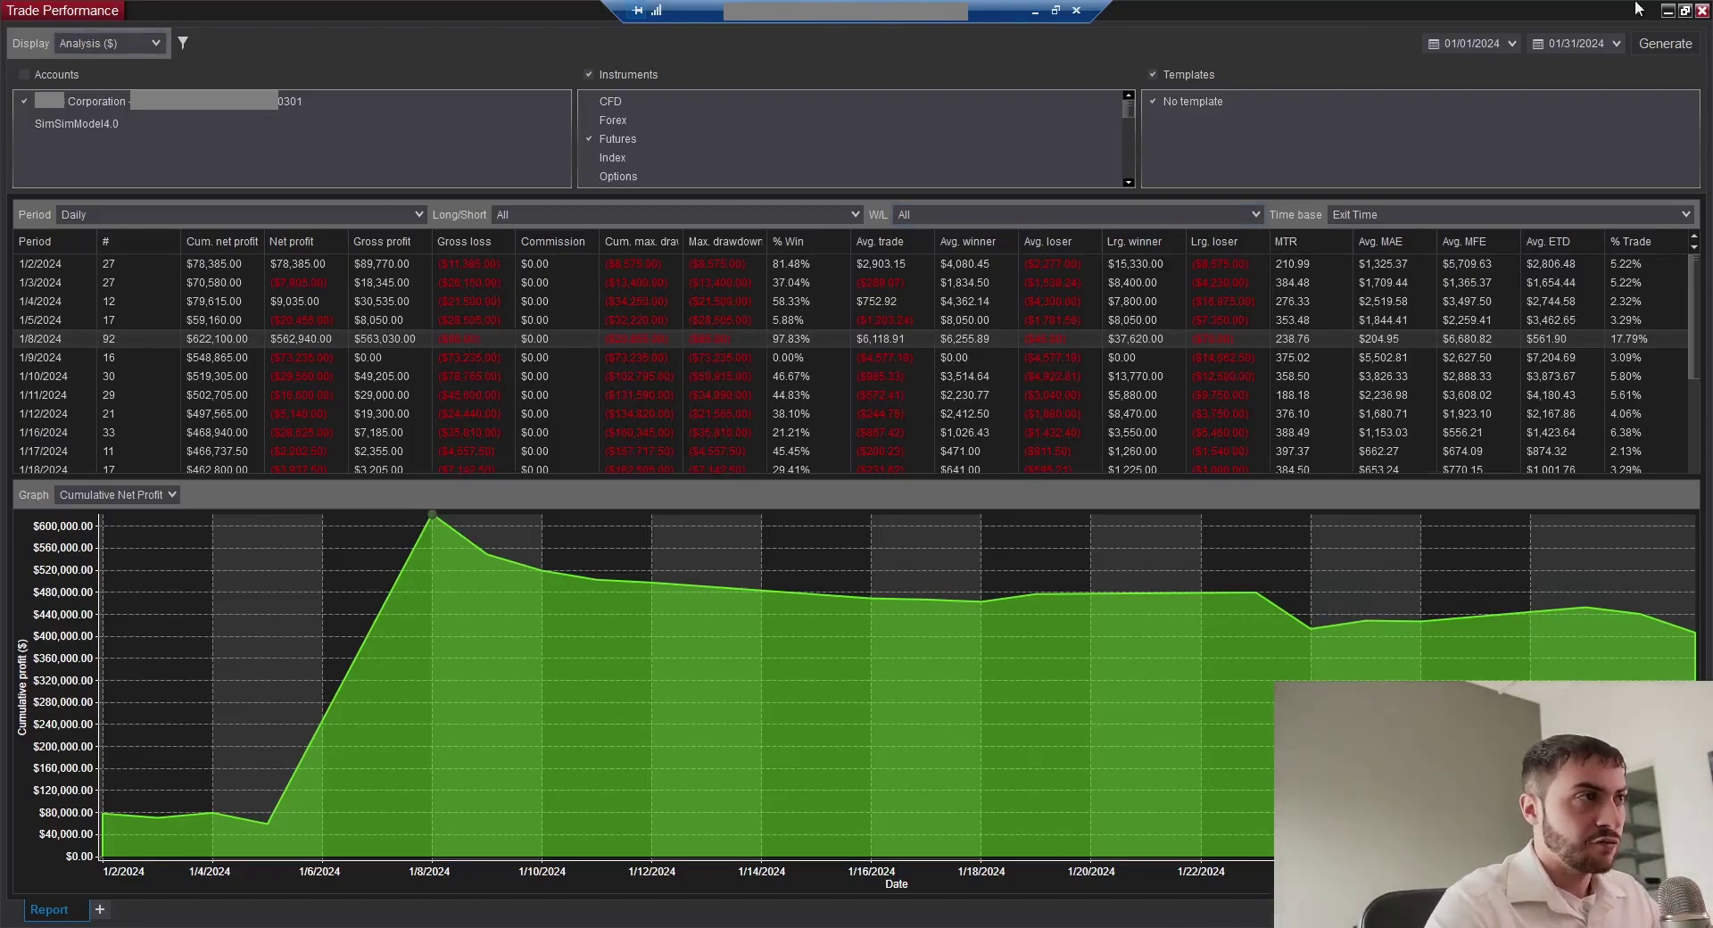
- Close Trade Performance and start a new chart with the NQ 03-24 contract
left_click(1667, 11)
left_click(191, 19)
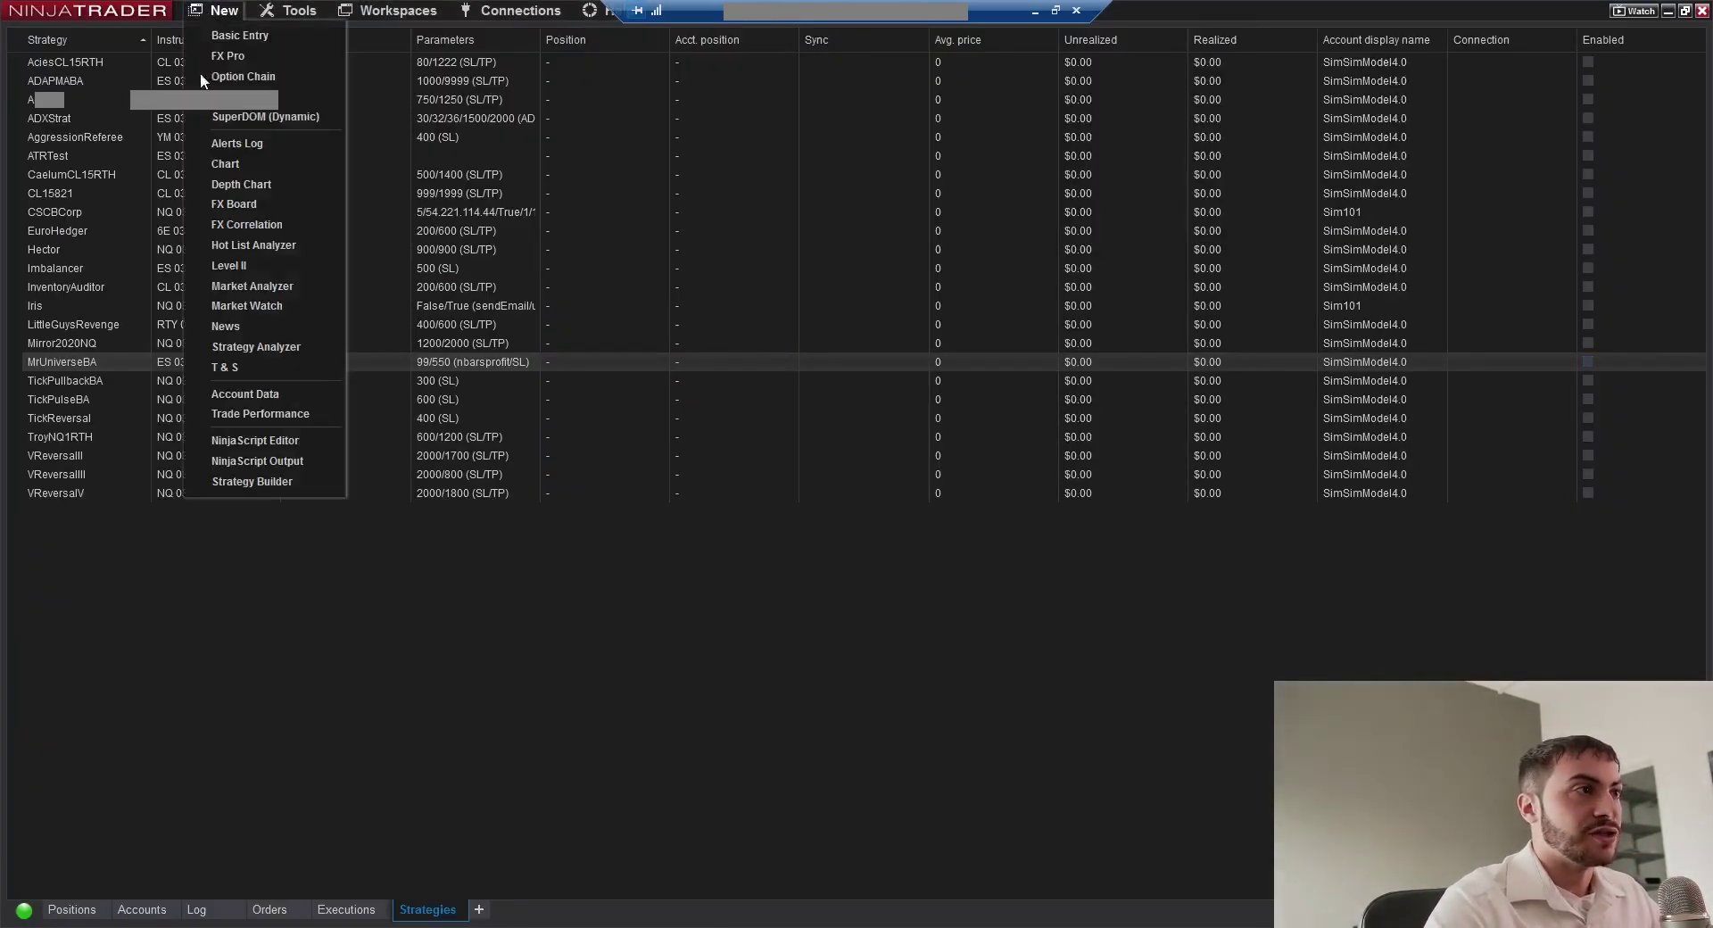
left_click(222, 168)
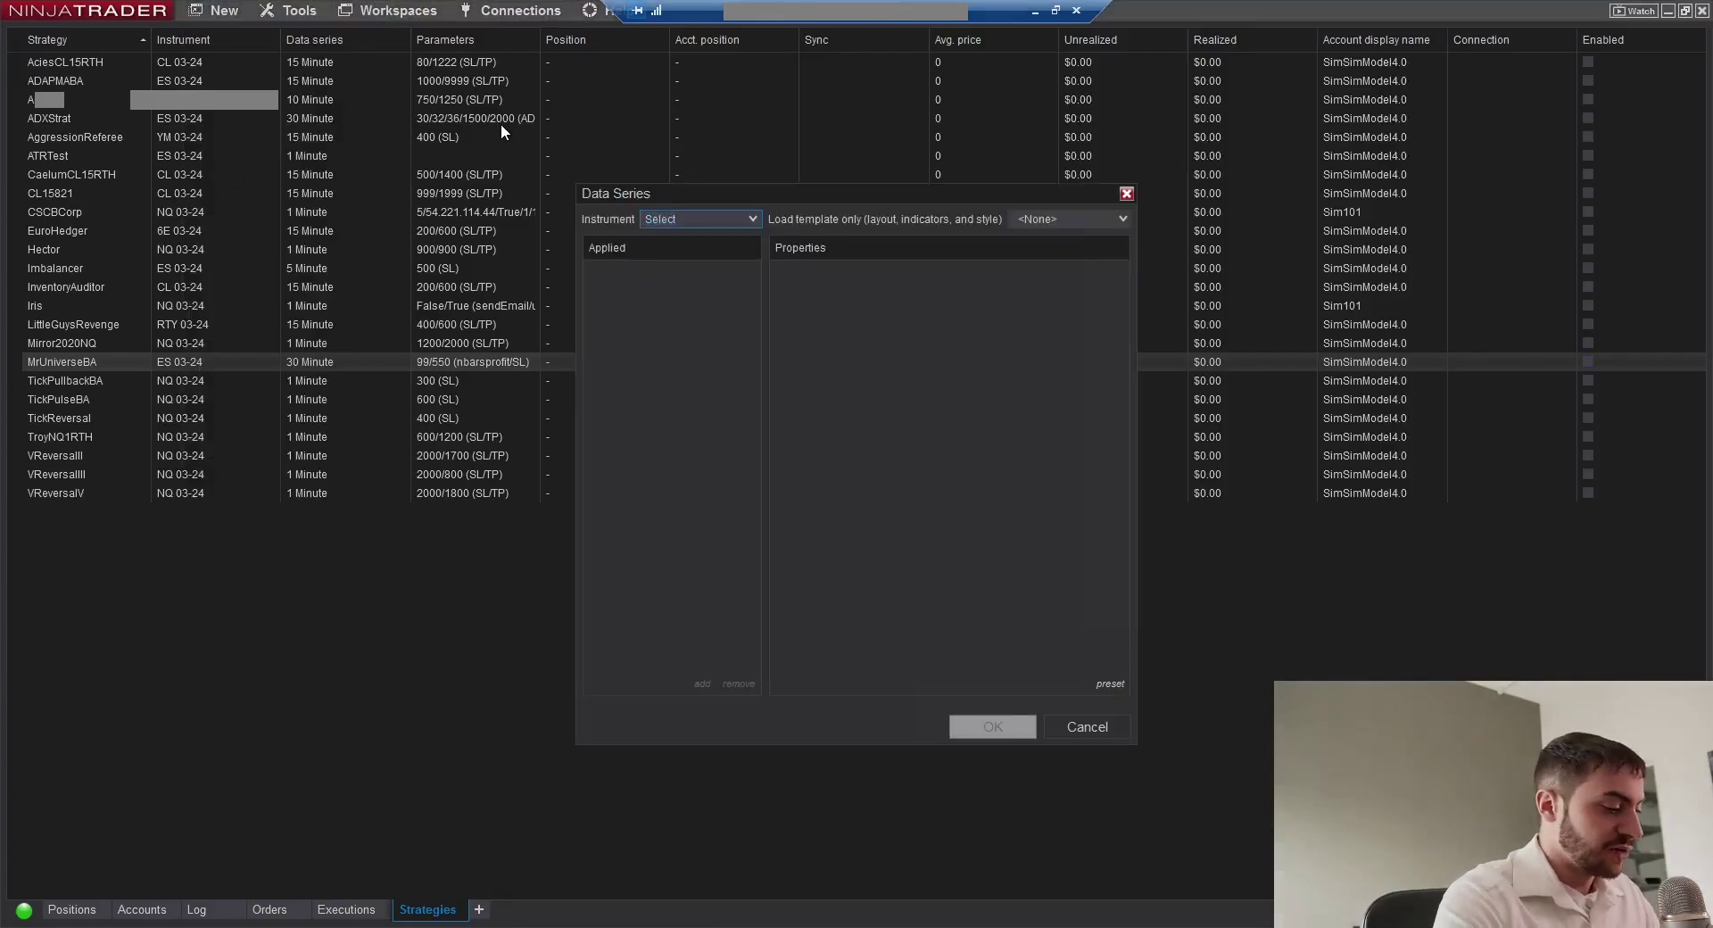
type("NQ")
left_click(780, 284)
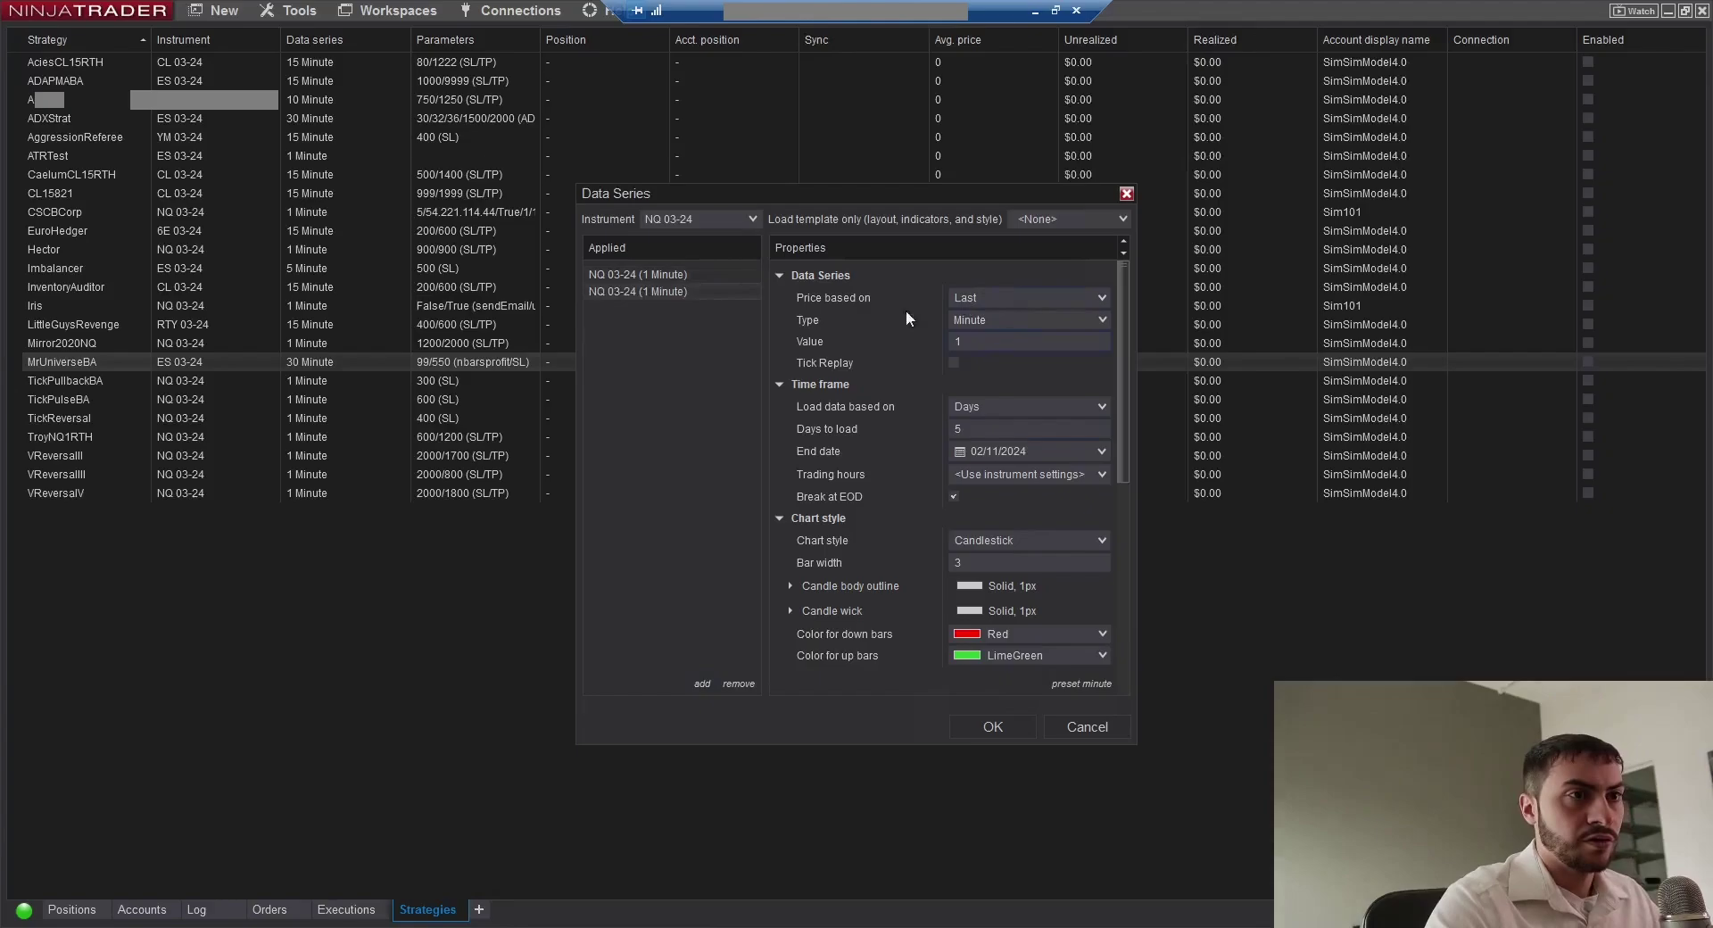
- Add ES 03-24 on daily bars, remove the 1-minute NQ series, and create the chart
key("Tab")
type("ES")
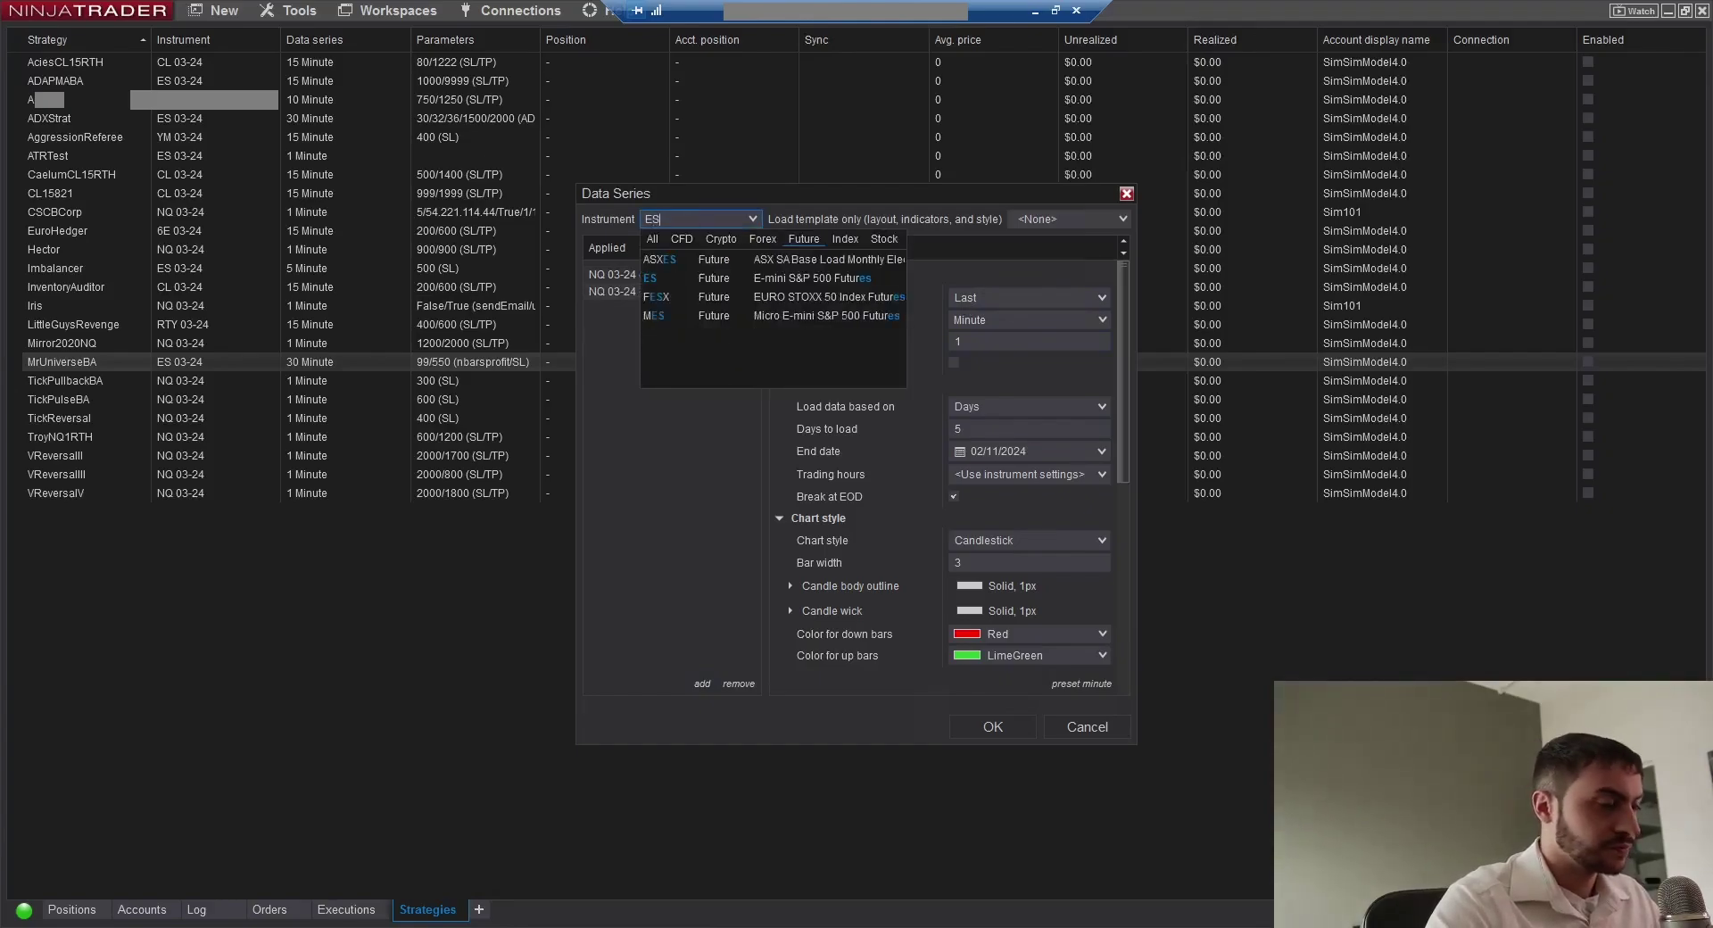
left_click(742, 271)
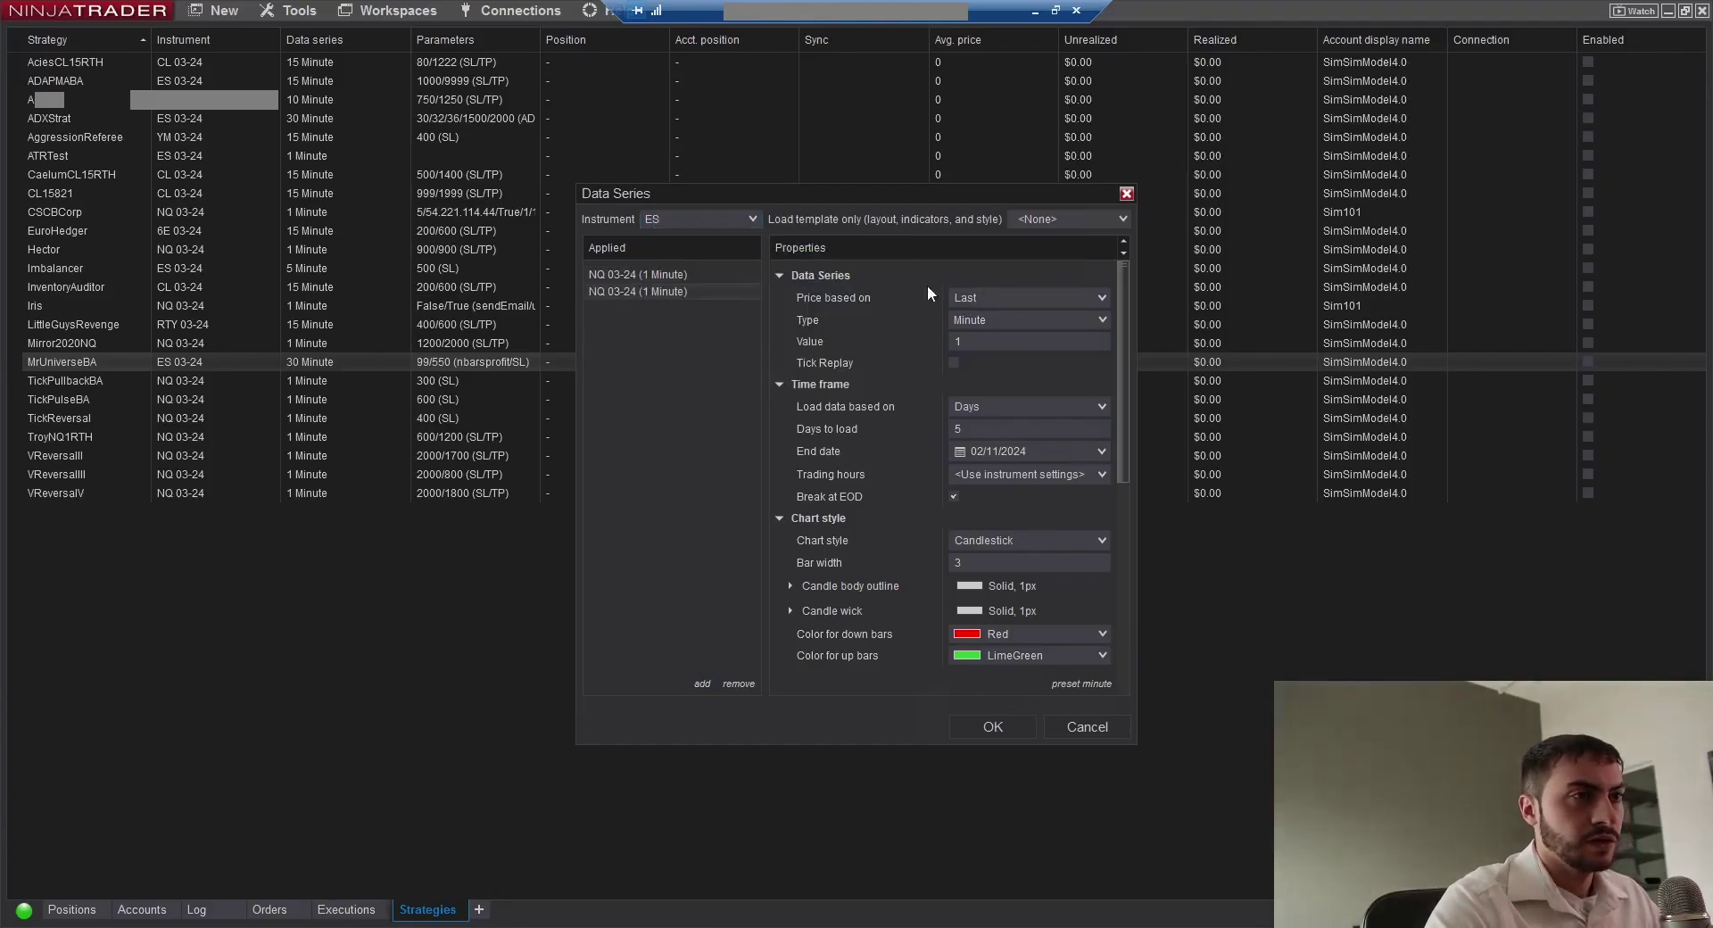
left_click(981, 320)
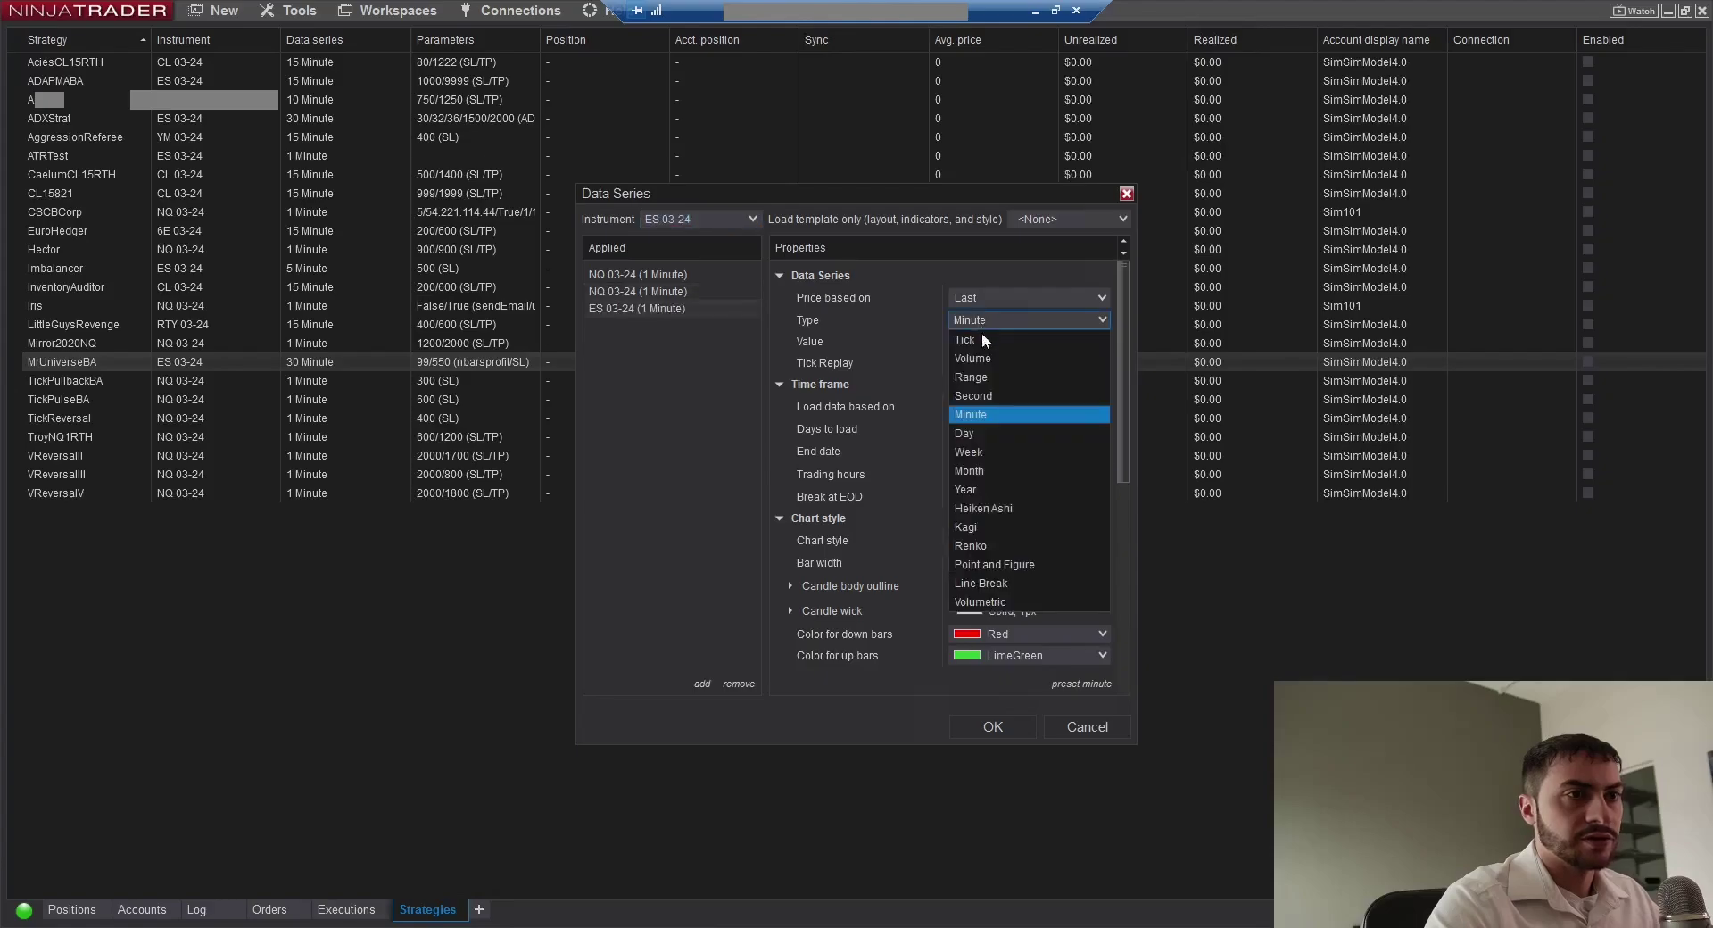
left_click(981, 433)
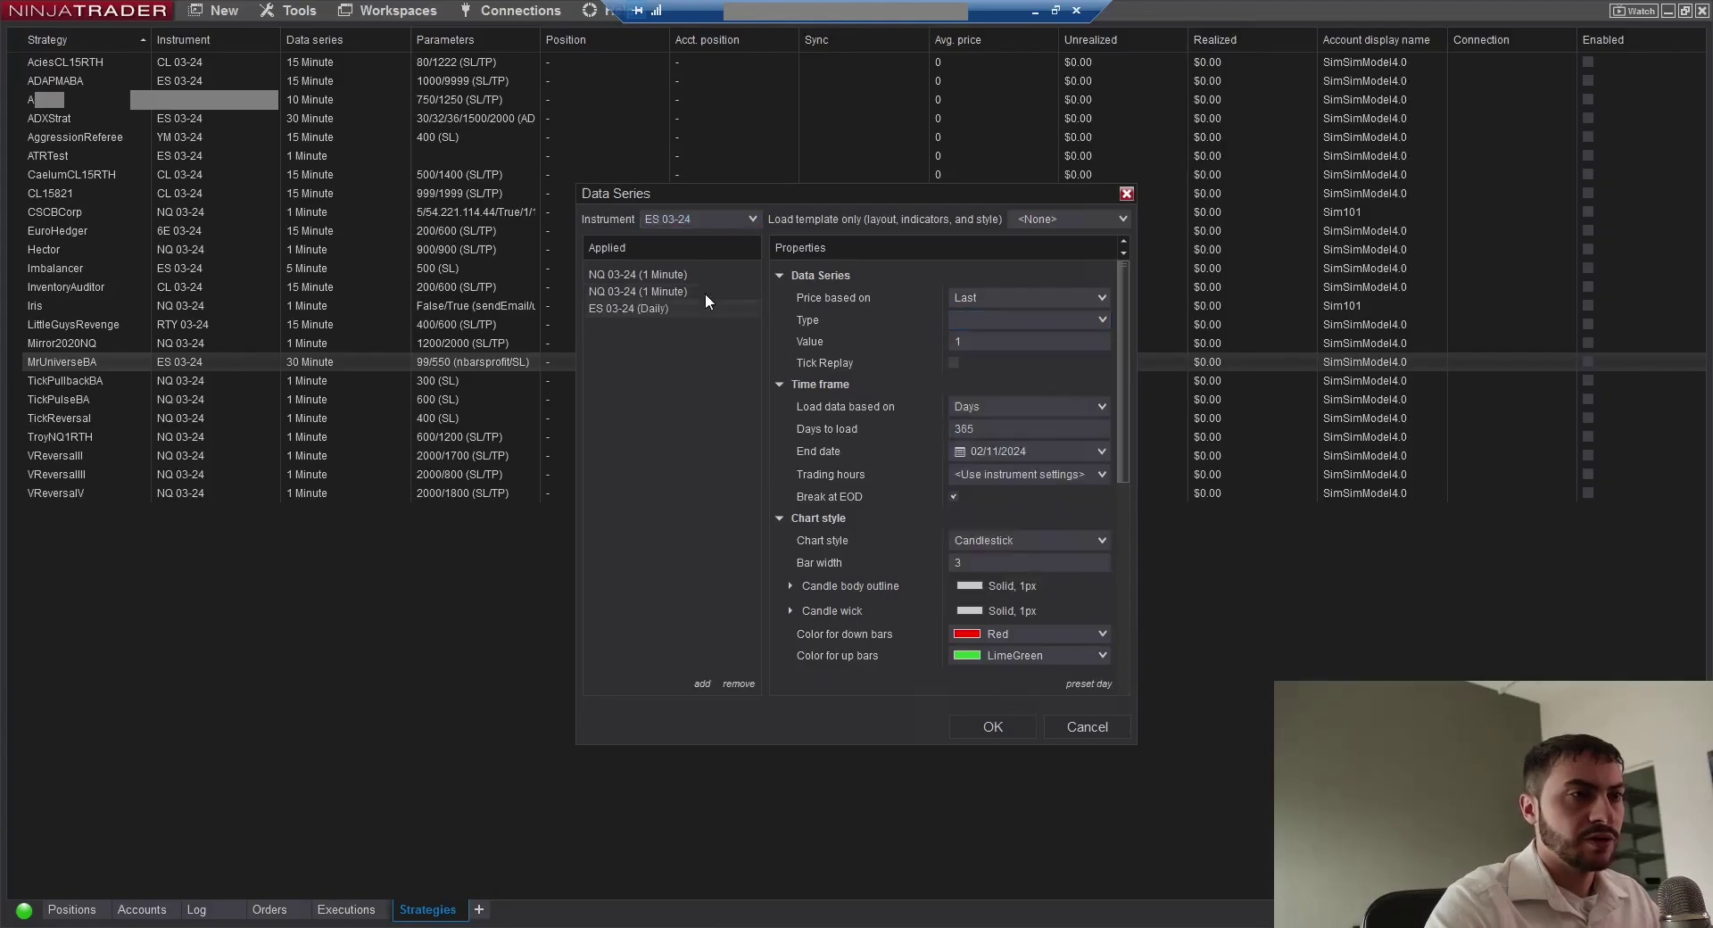
scroll(987, 321, "up", 1)
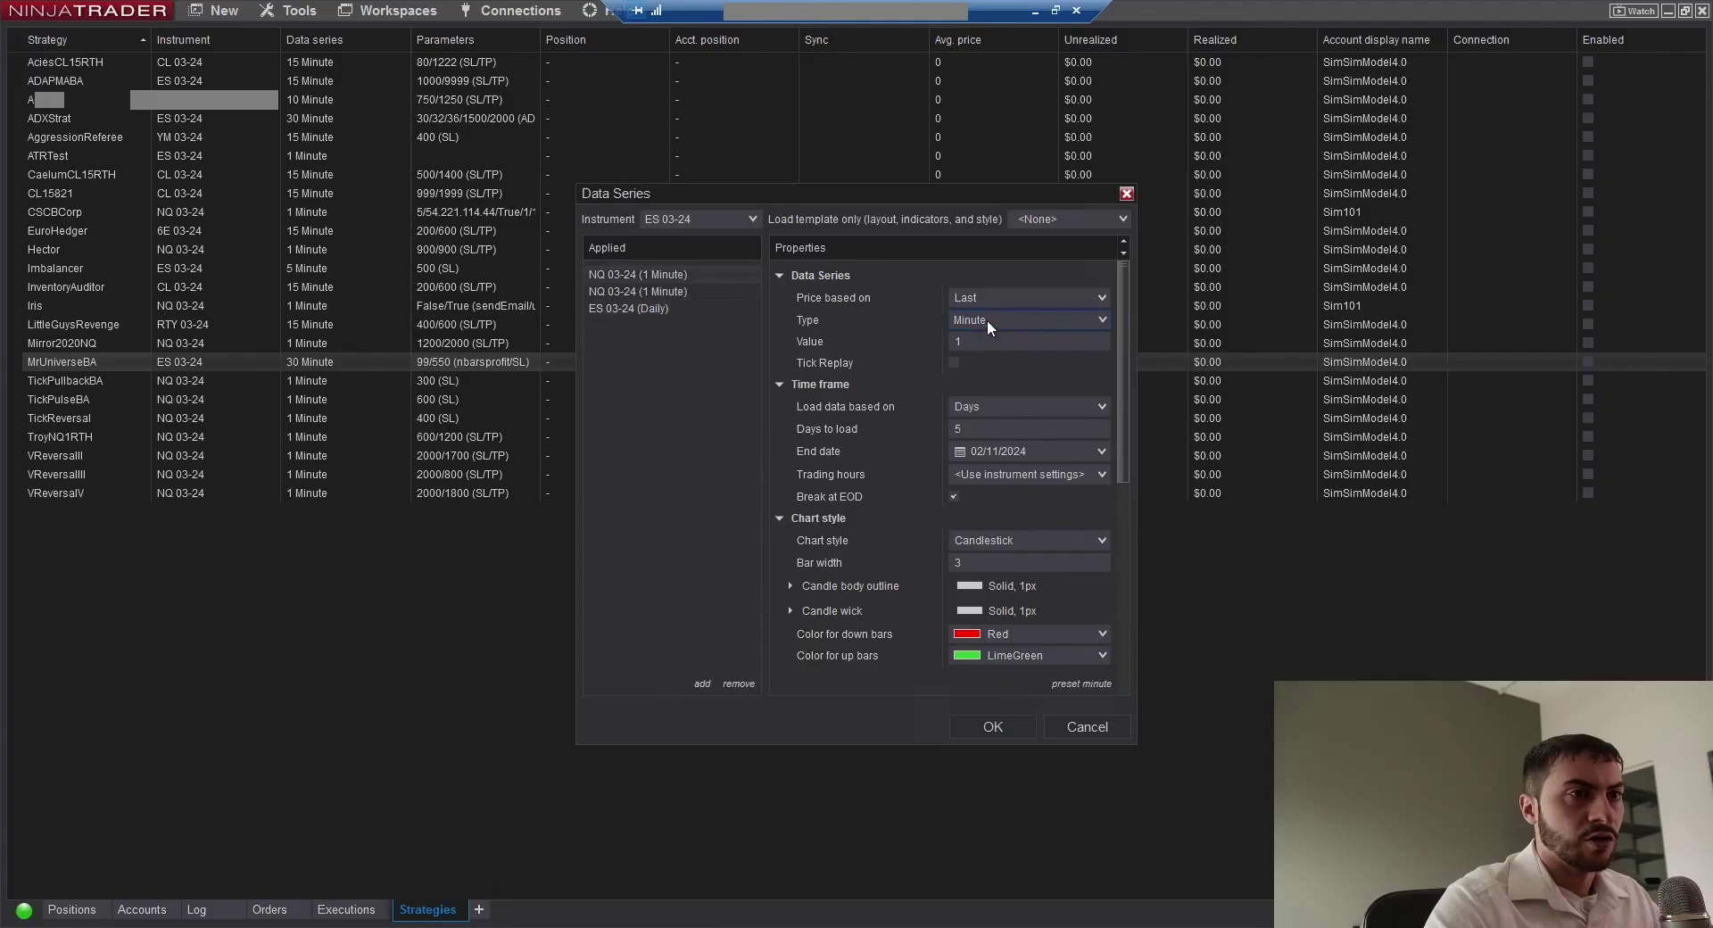
left_click(1007, 321)
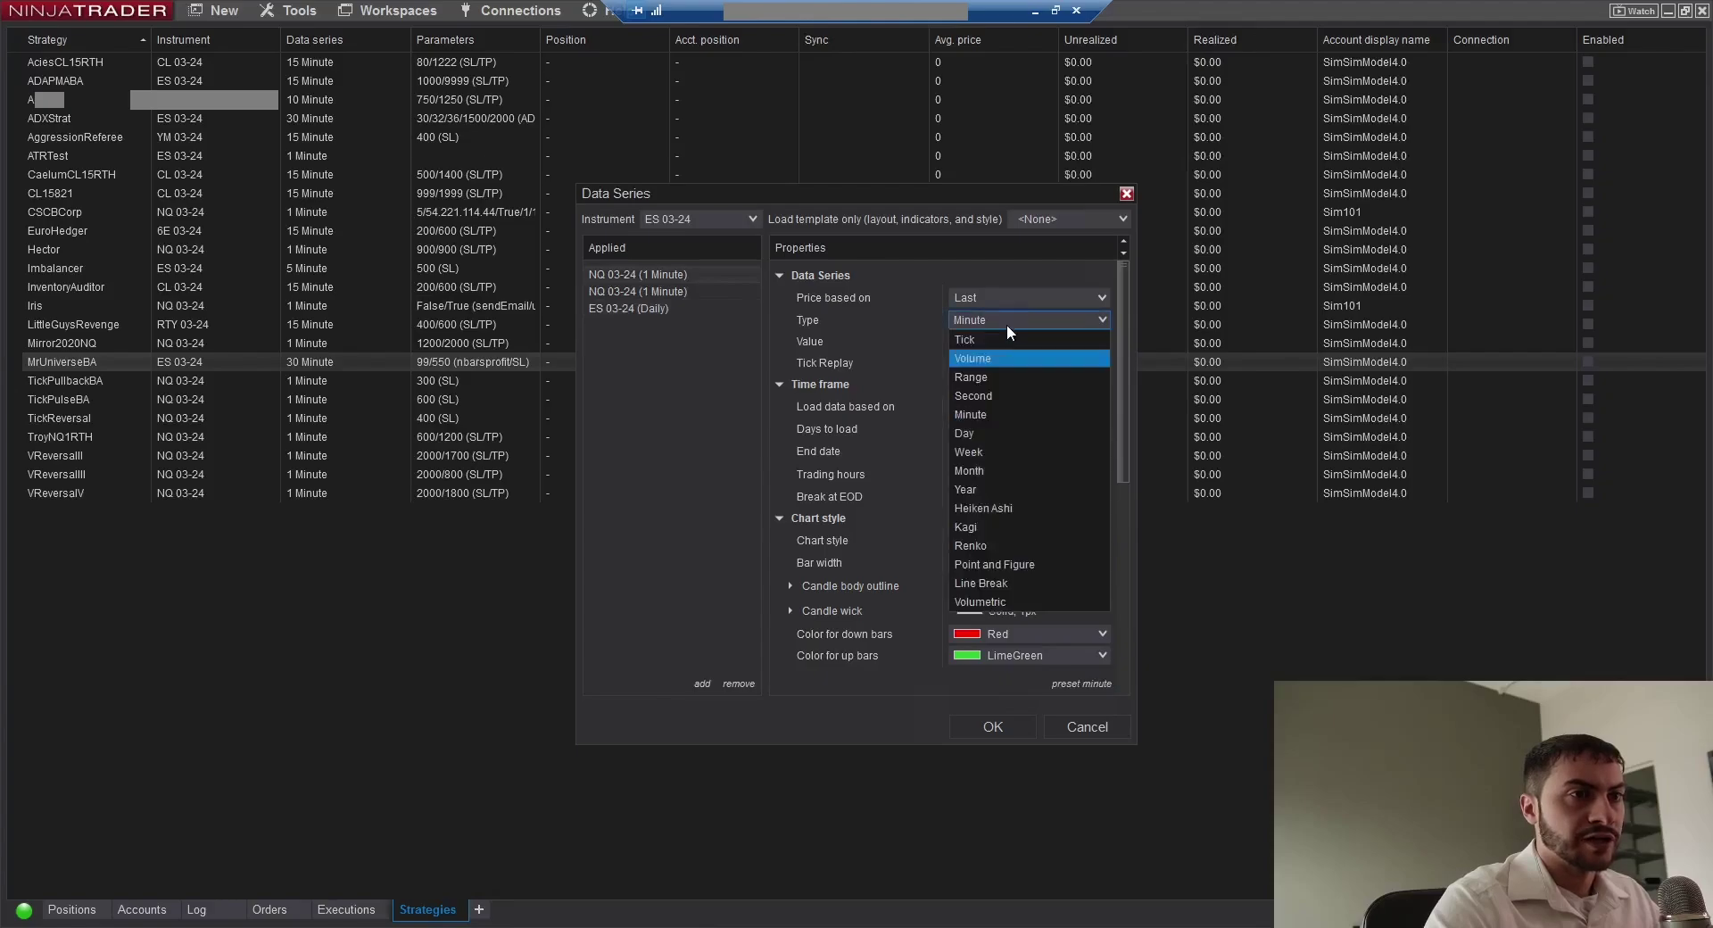
left_click(990, 421)
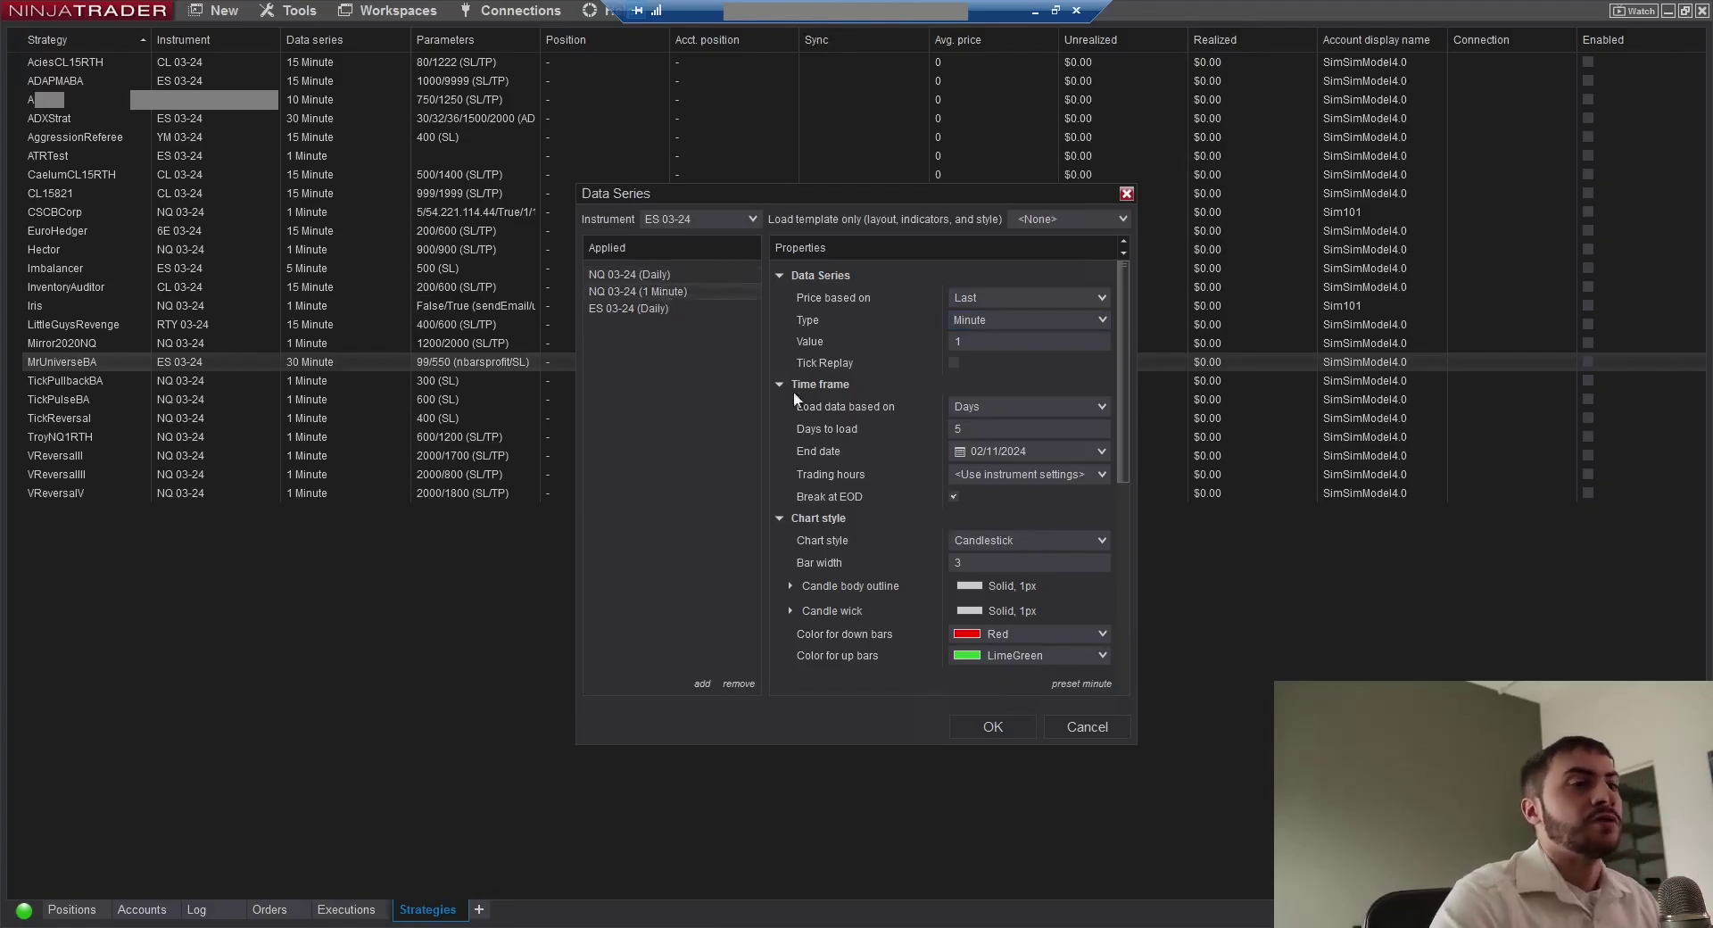
left_click(738, 684)
left_click(999, 725)
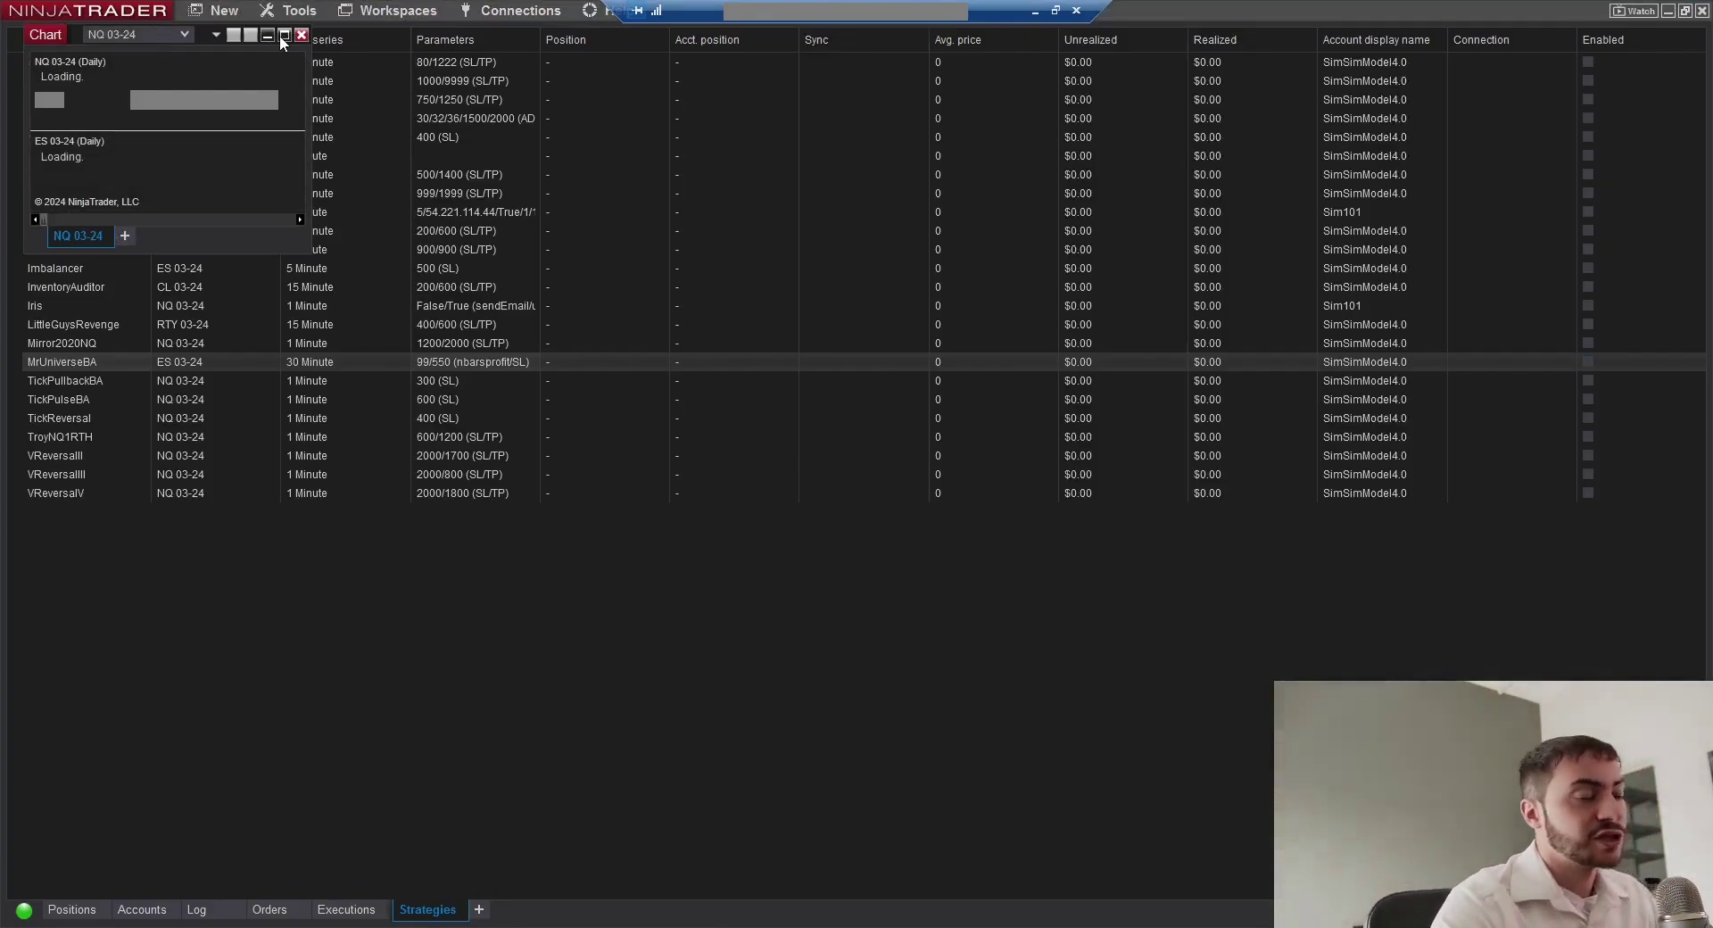
- Maximize the chart window and zoom the time axis in on the daily candles
left_click(281, 37)
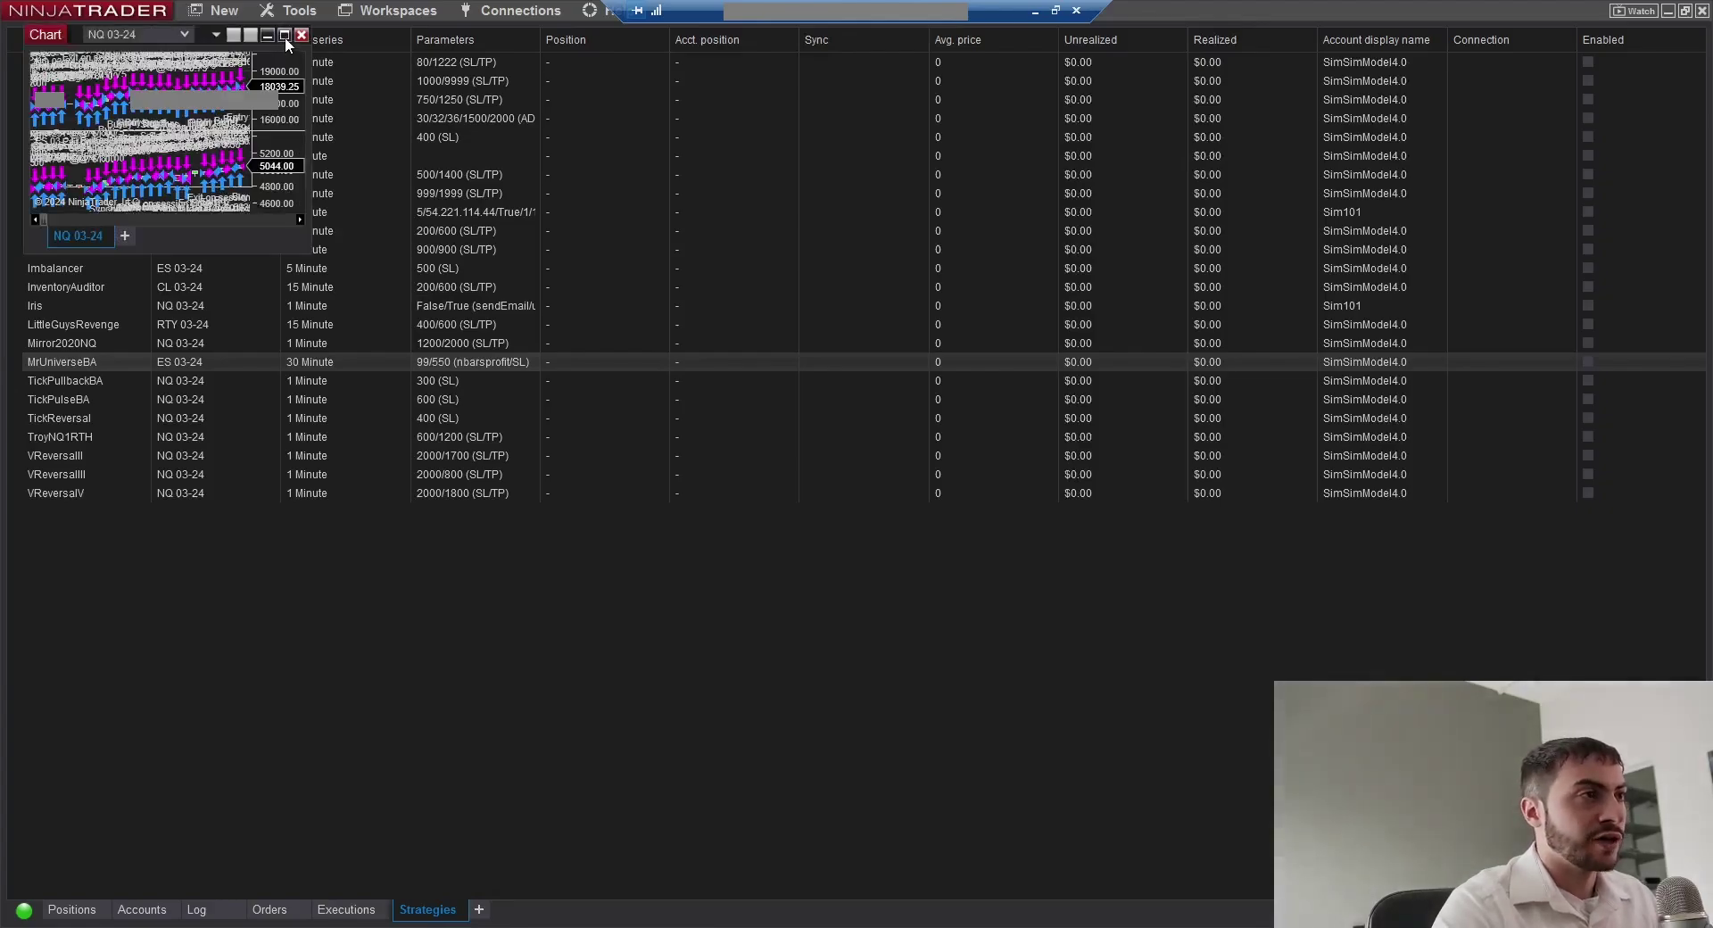
left_click(286, 36)
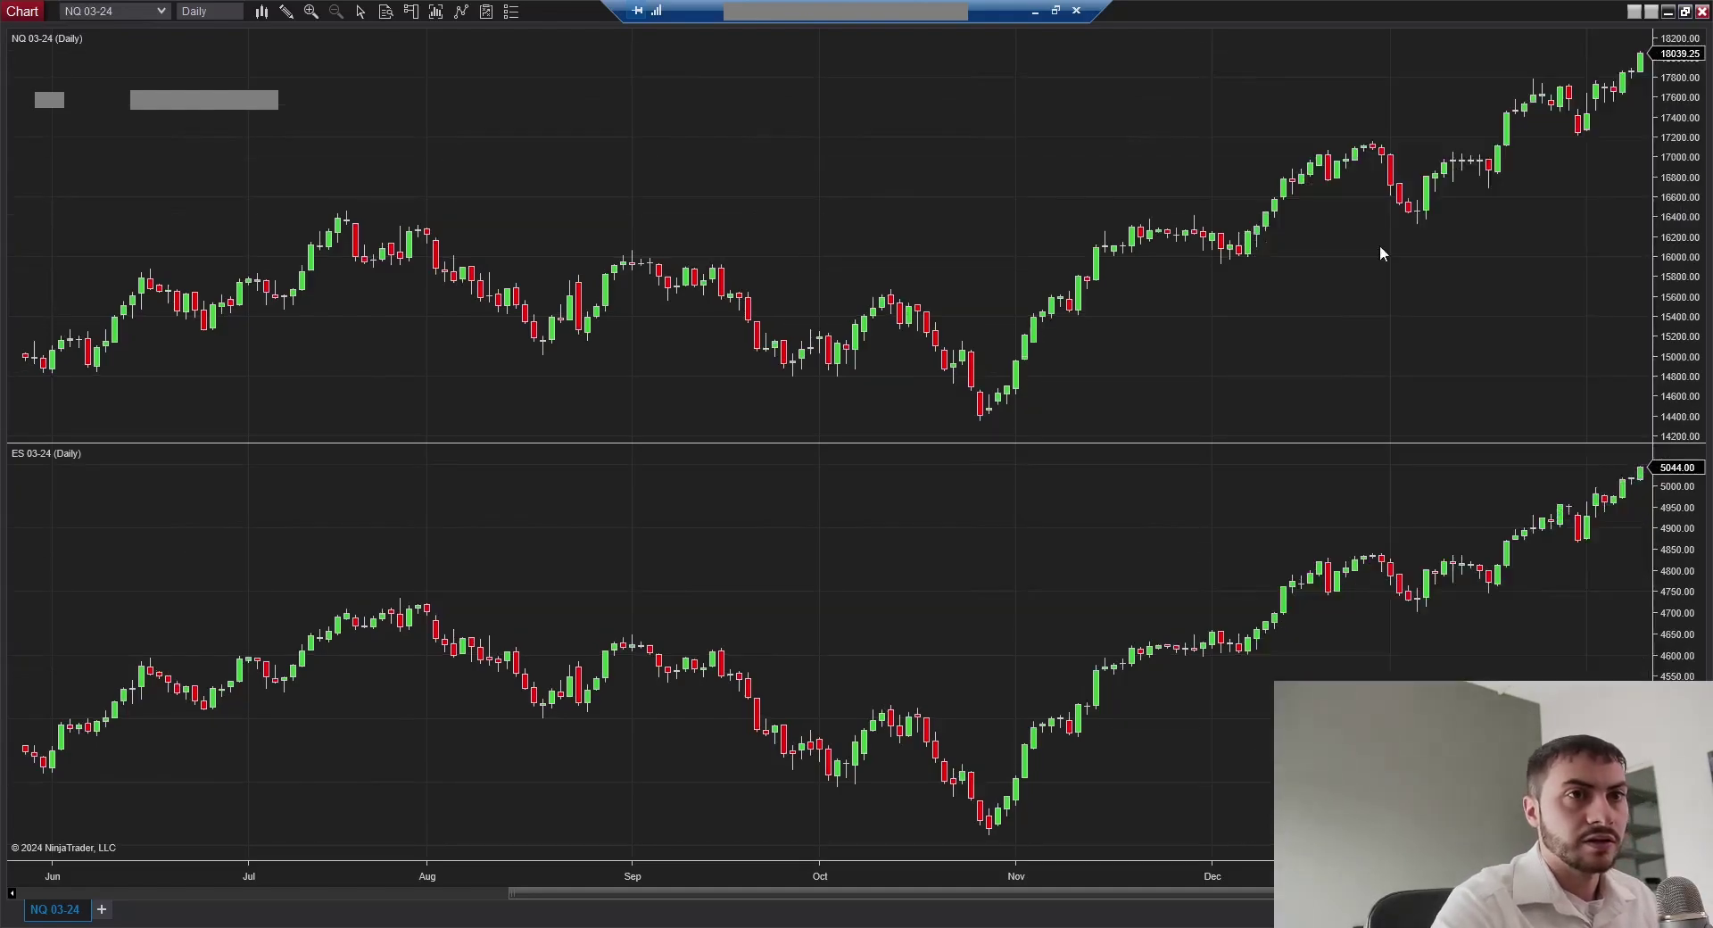
left_click_drag(1379, 253, 1096, 652)
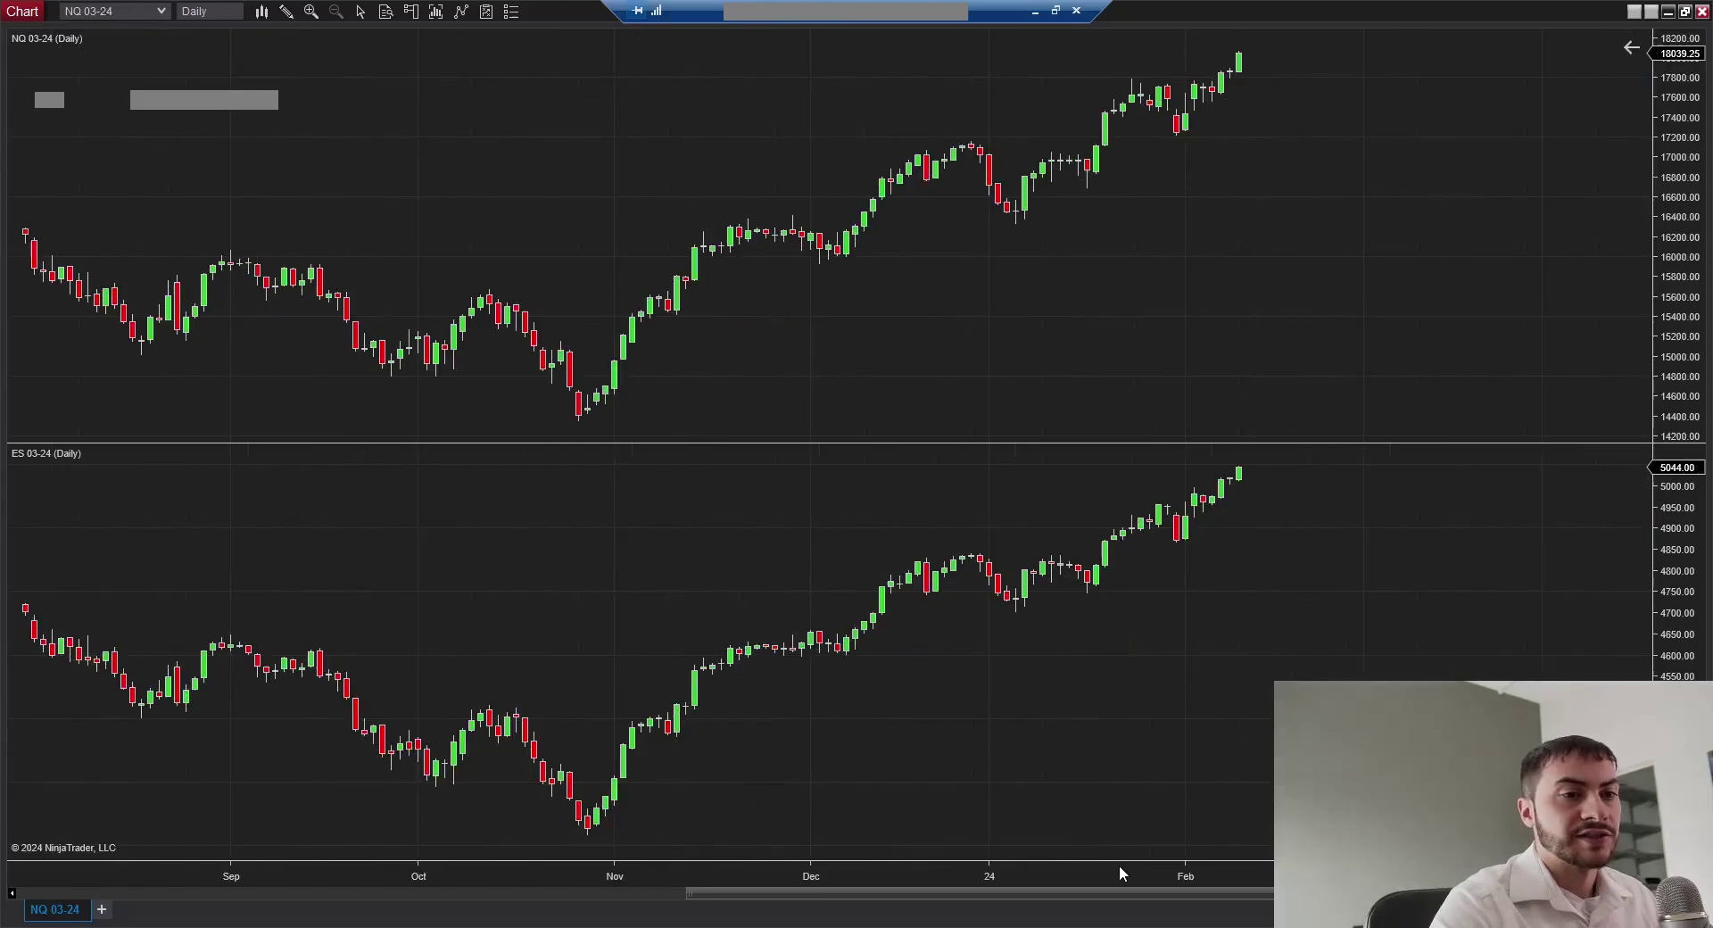
left_click_drag(1118, 864, 619, 883)
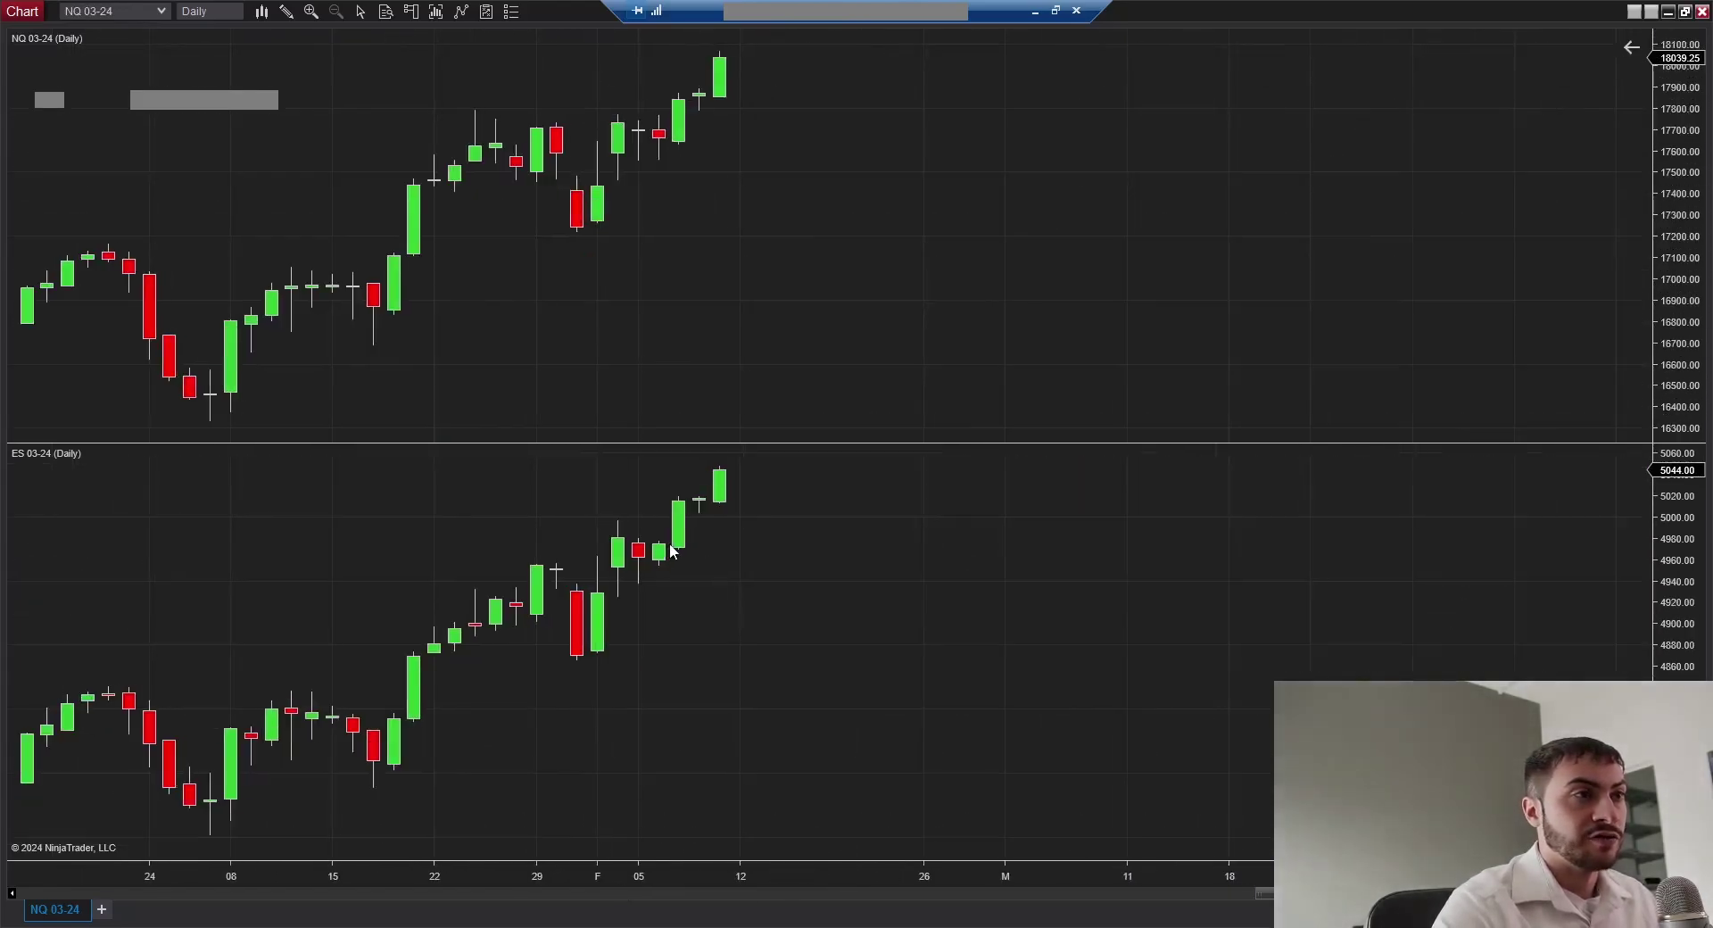
scroll(675, 541, "up", 4)
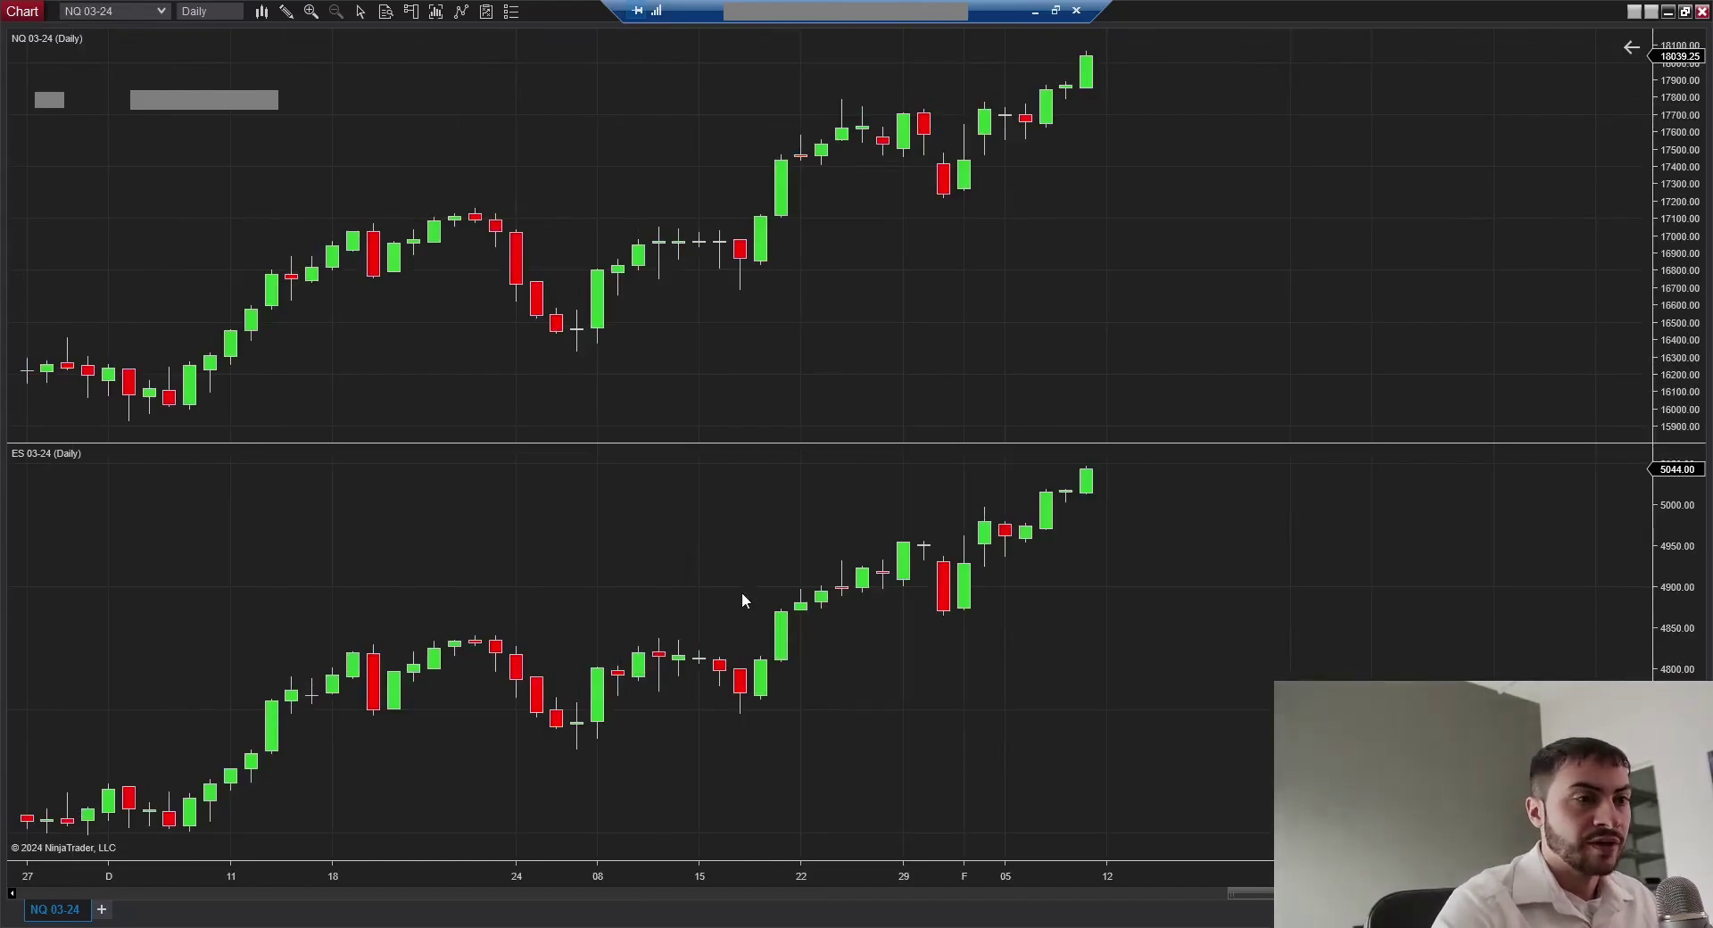
- Select the ES price series, then the NQ price series
left_click(782, 625)
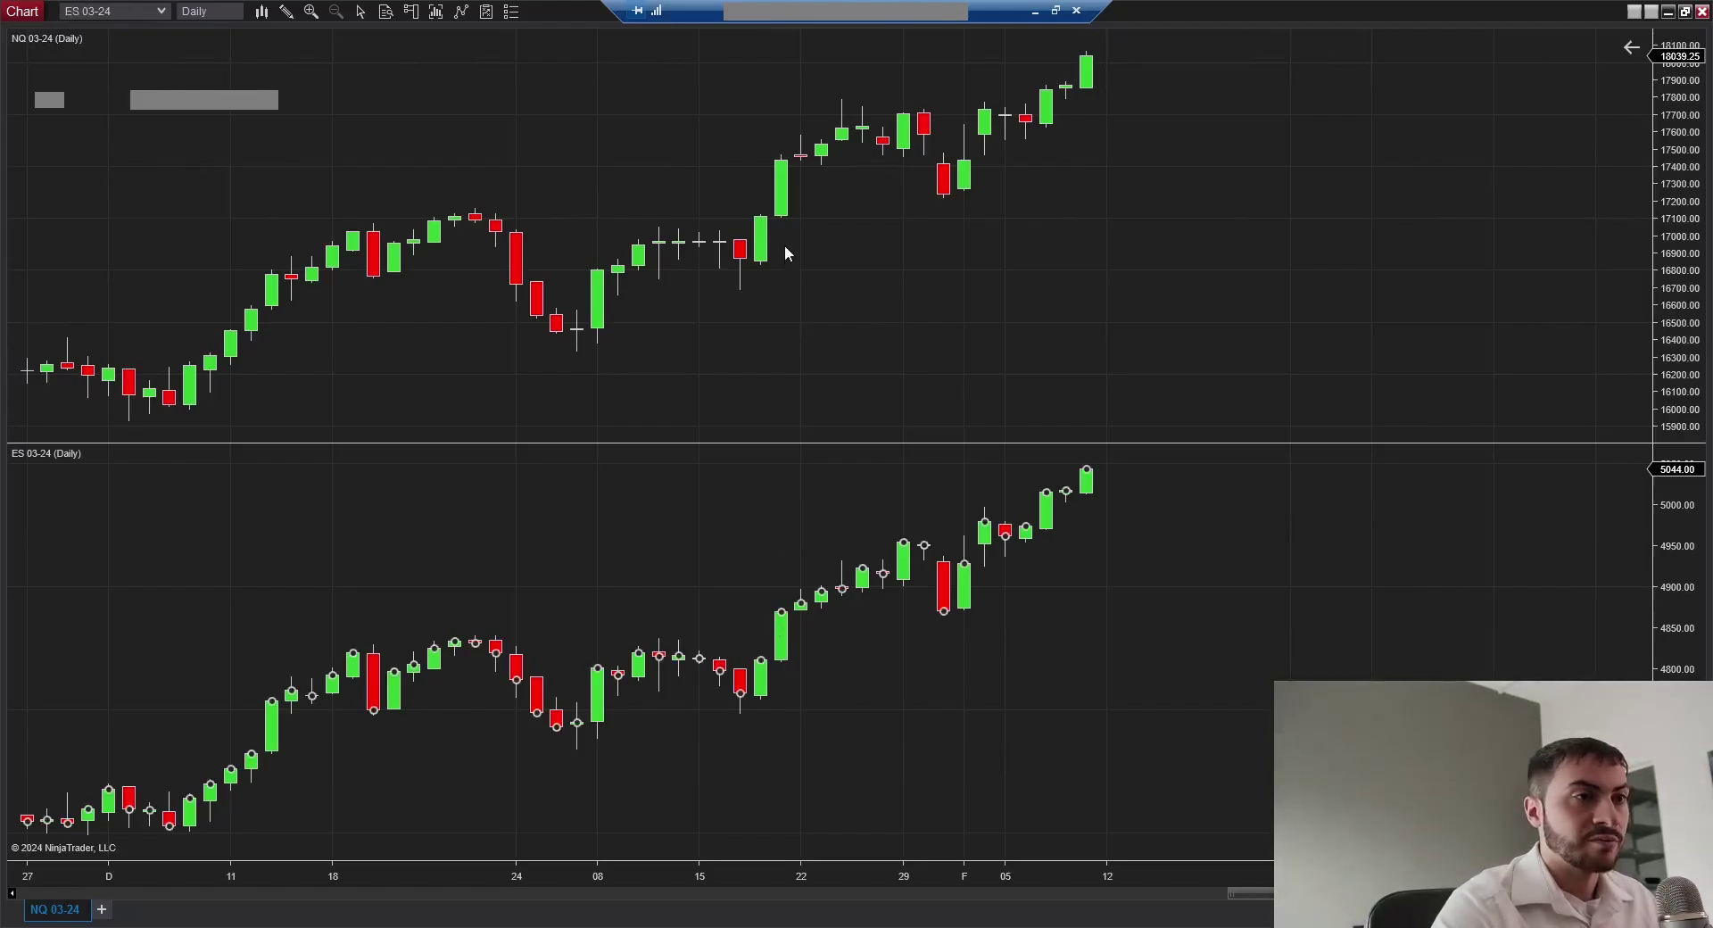
left_click(781, 195)
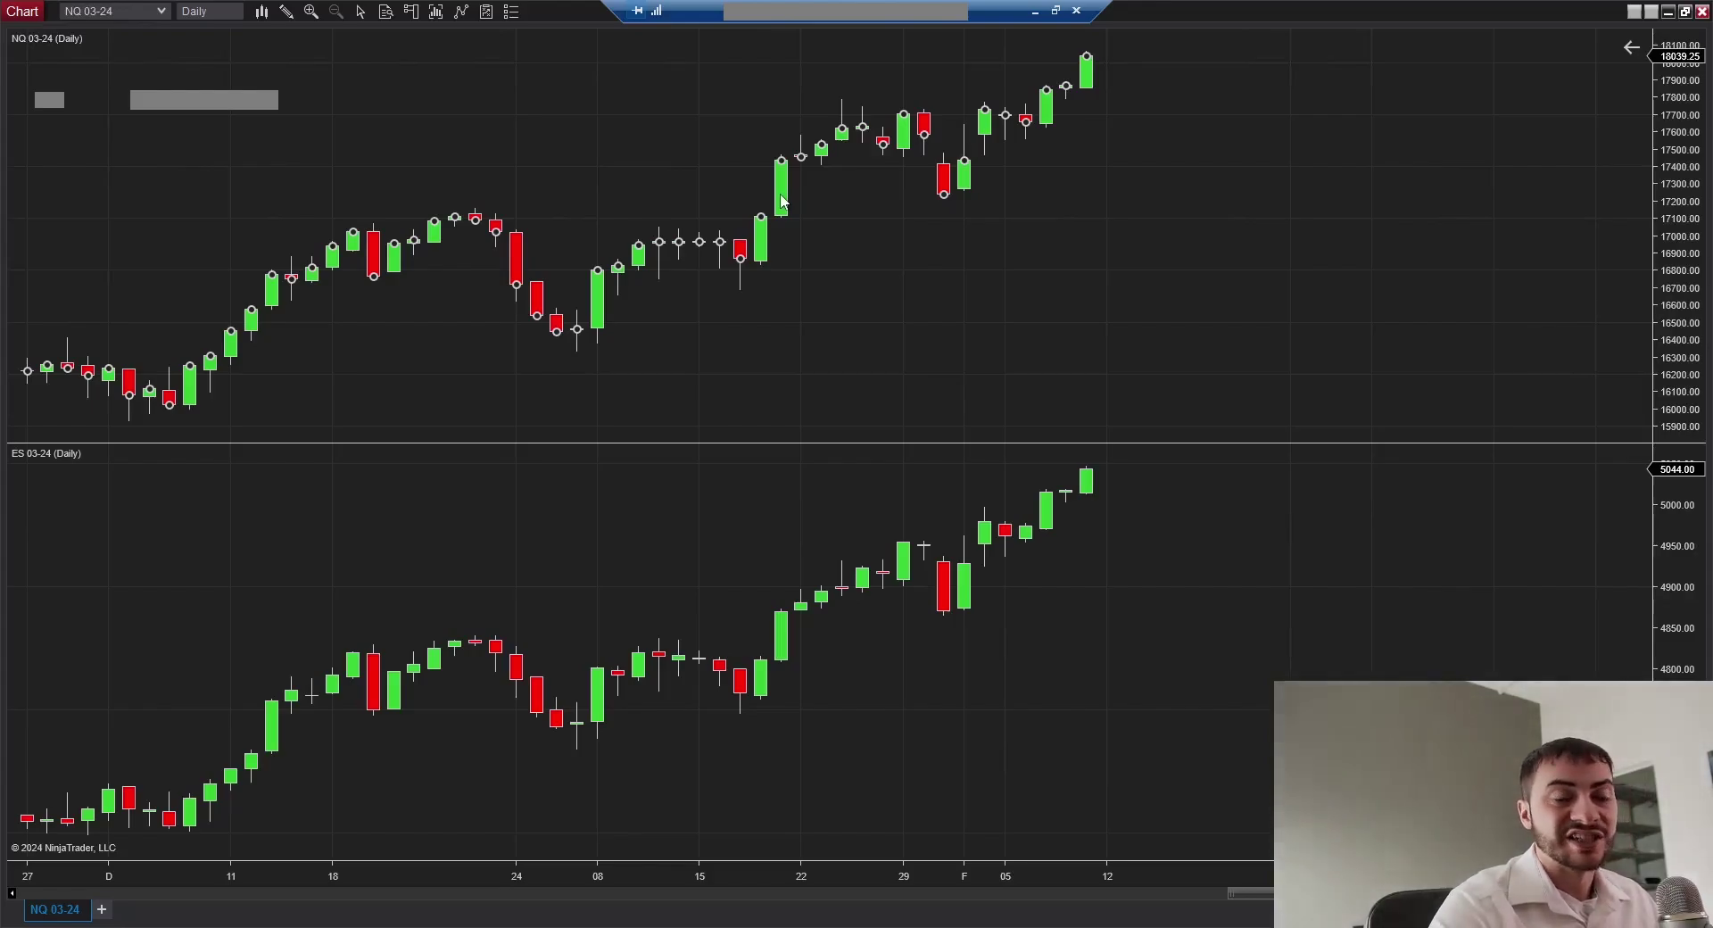
scroll(758, 249, "down", 6)
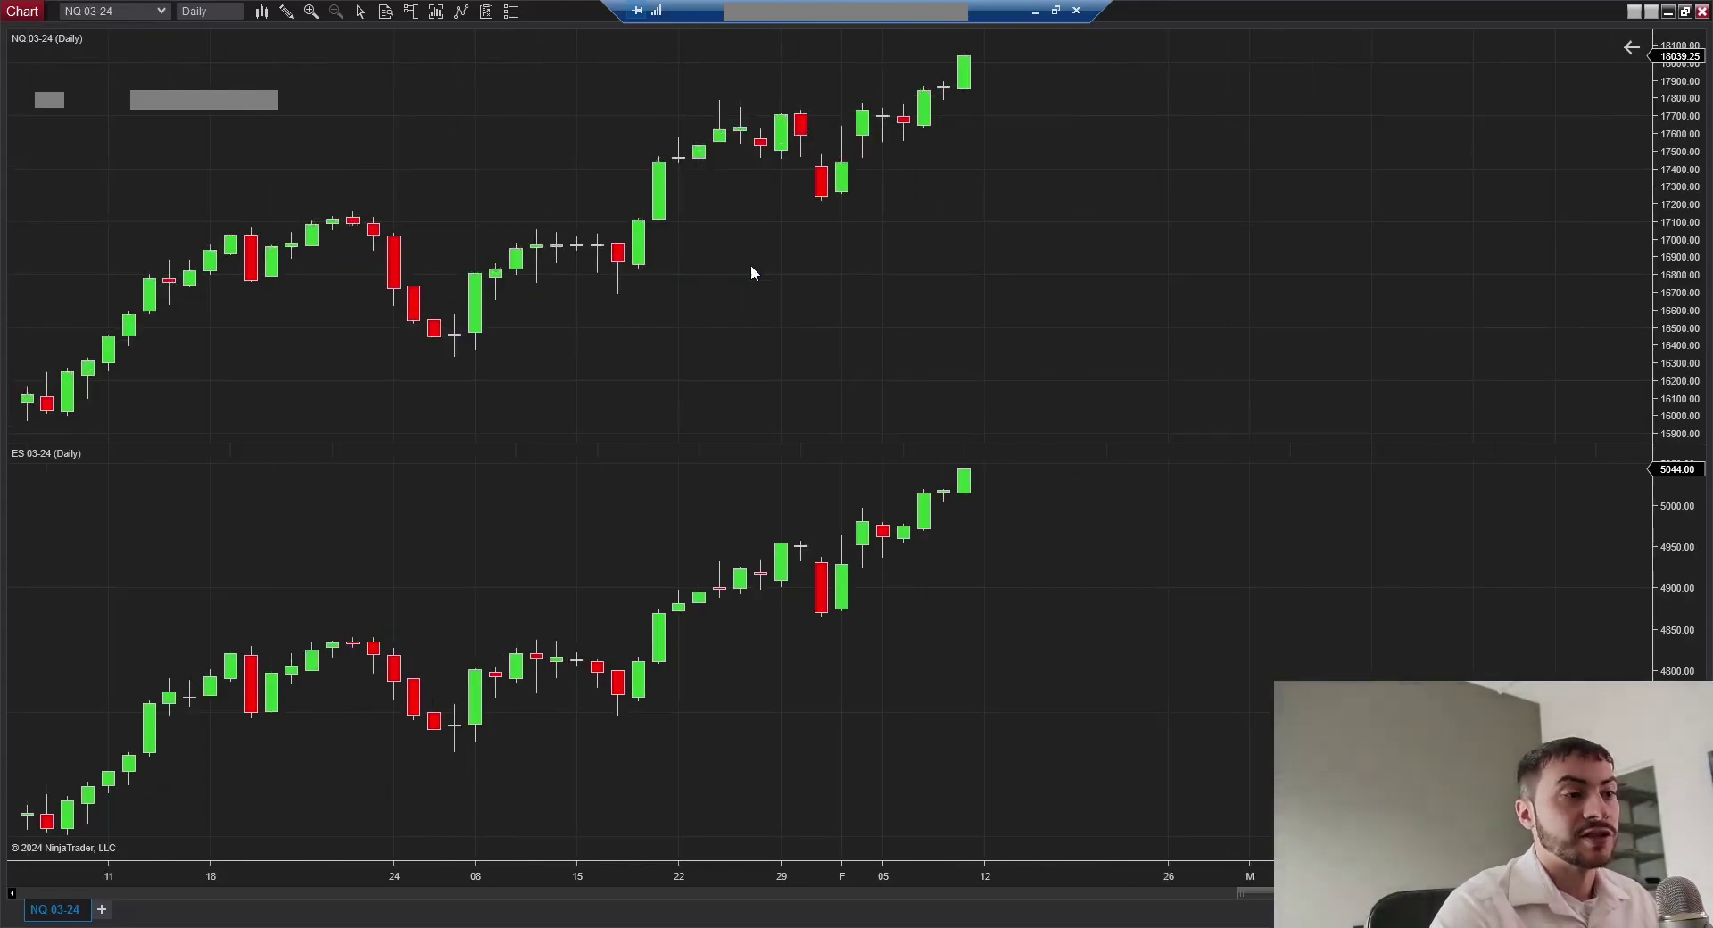
scroll(751, 264, "up", 6)
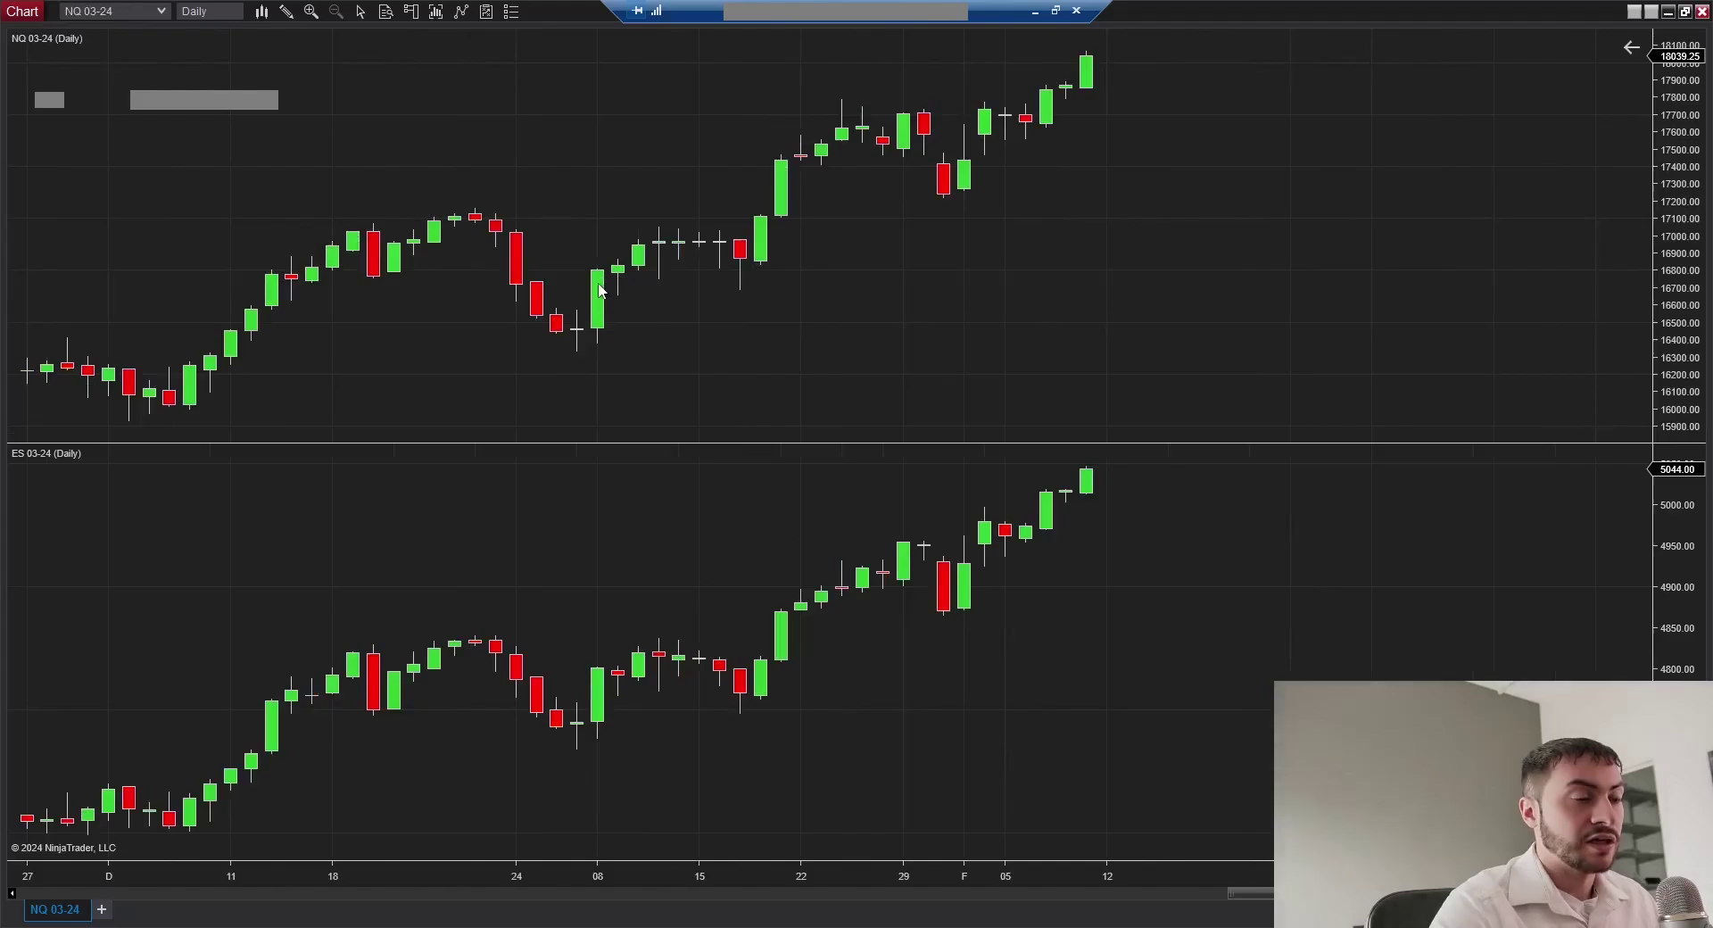
scroll(552, 267, "up", 3)
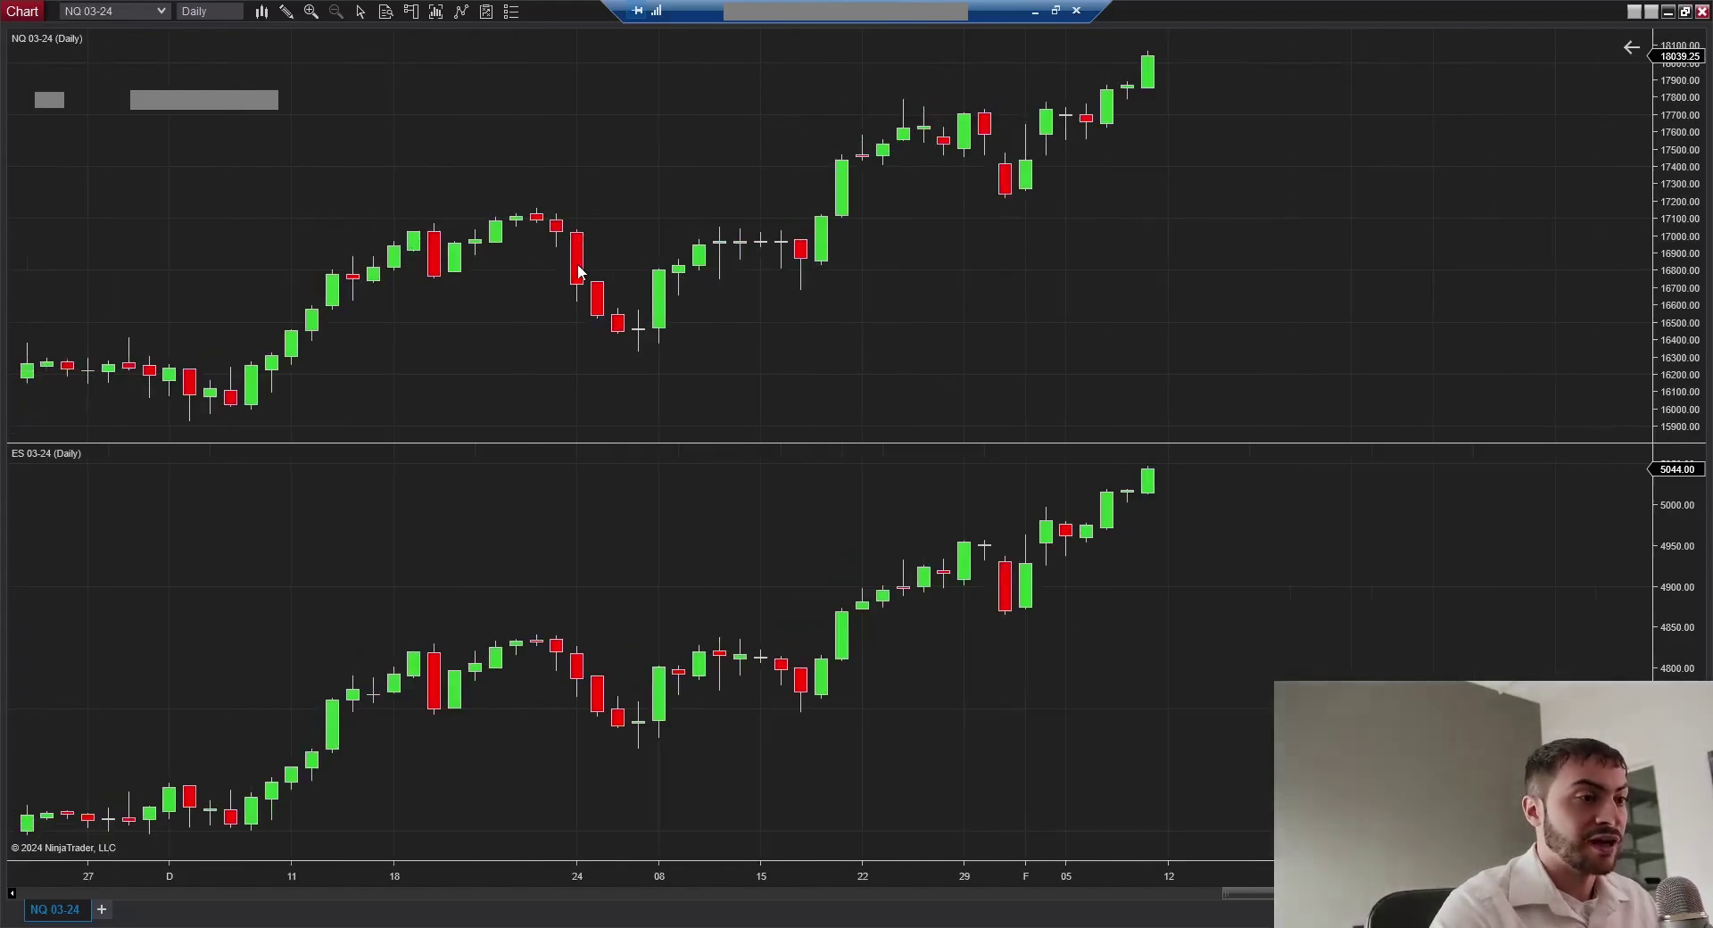
left_click(578, 277)
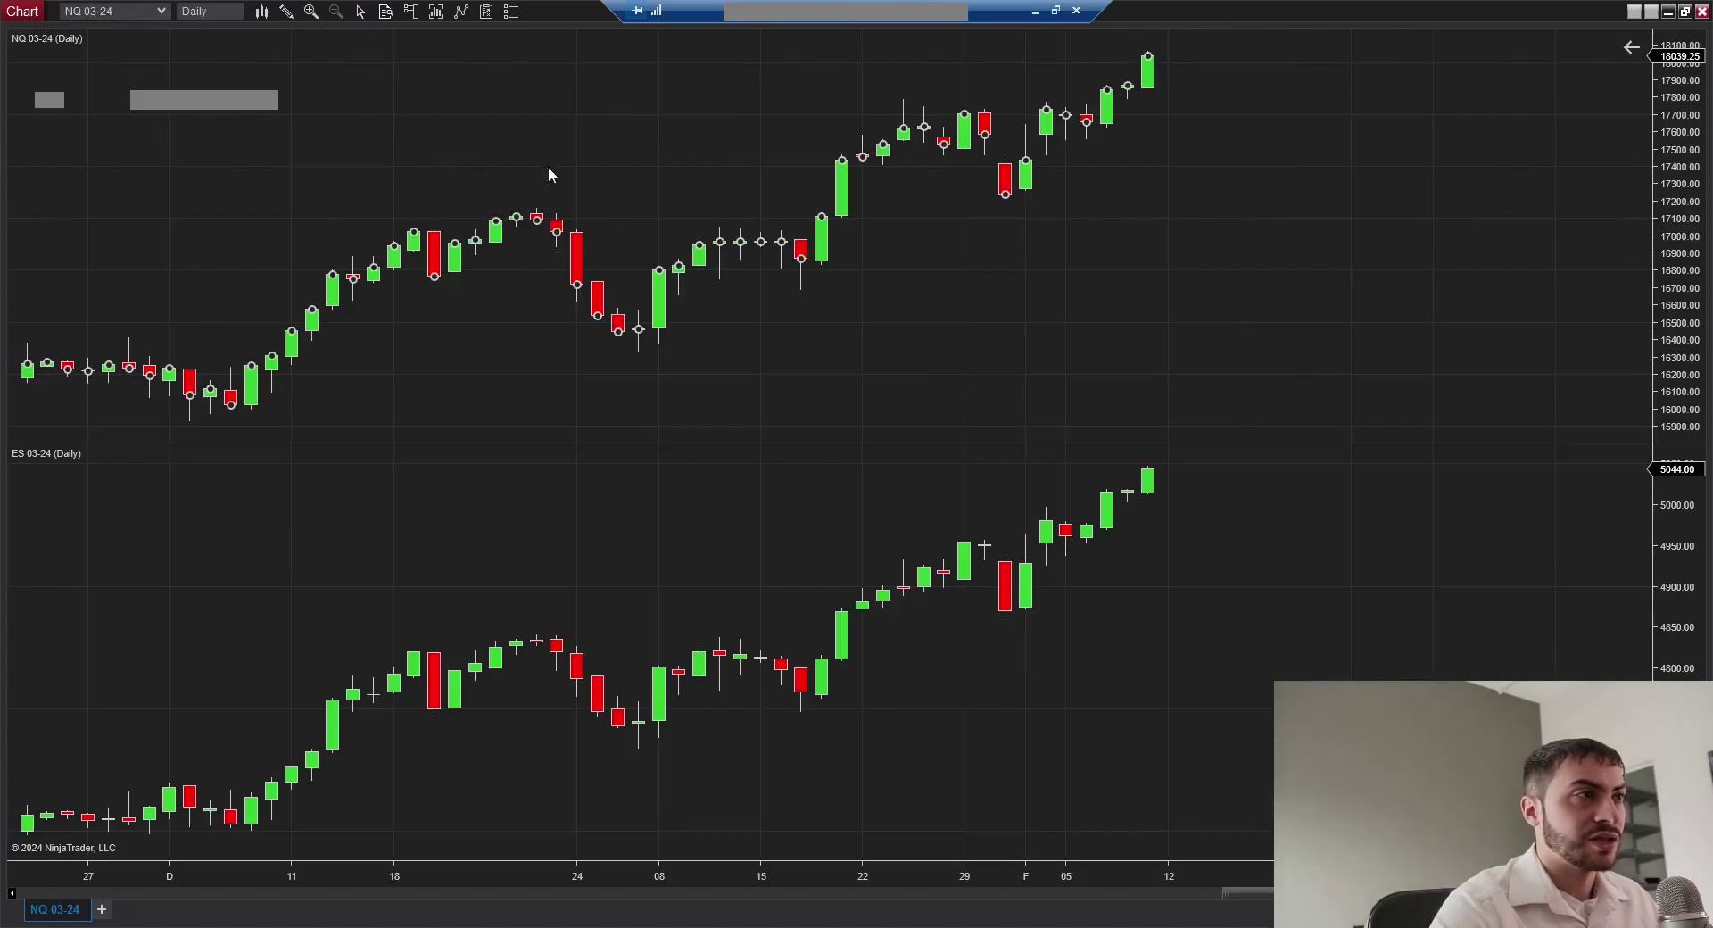
left_click(386, 12)
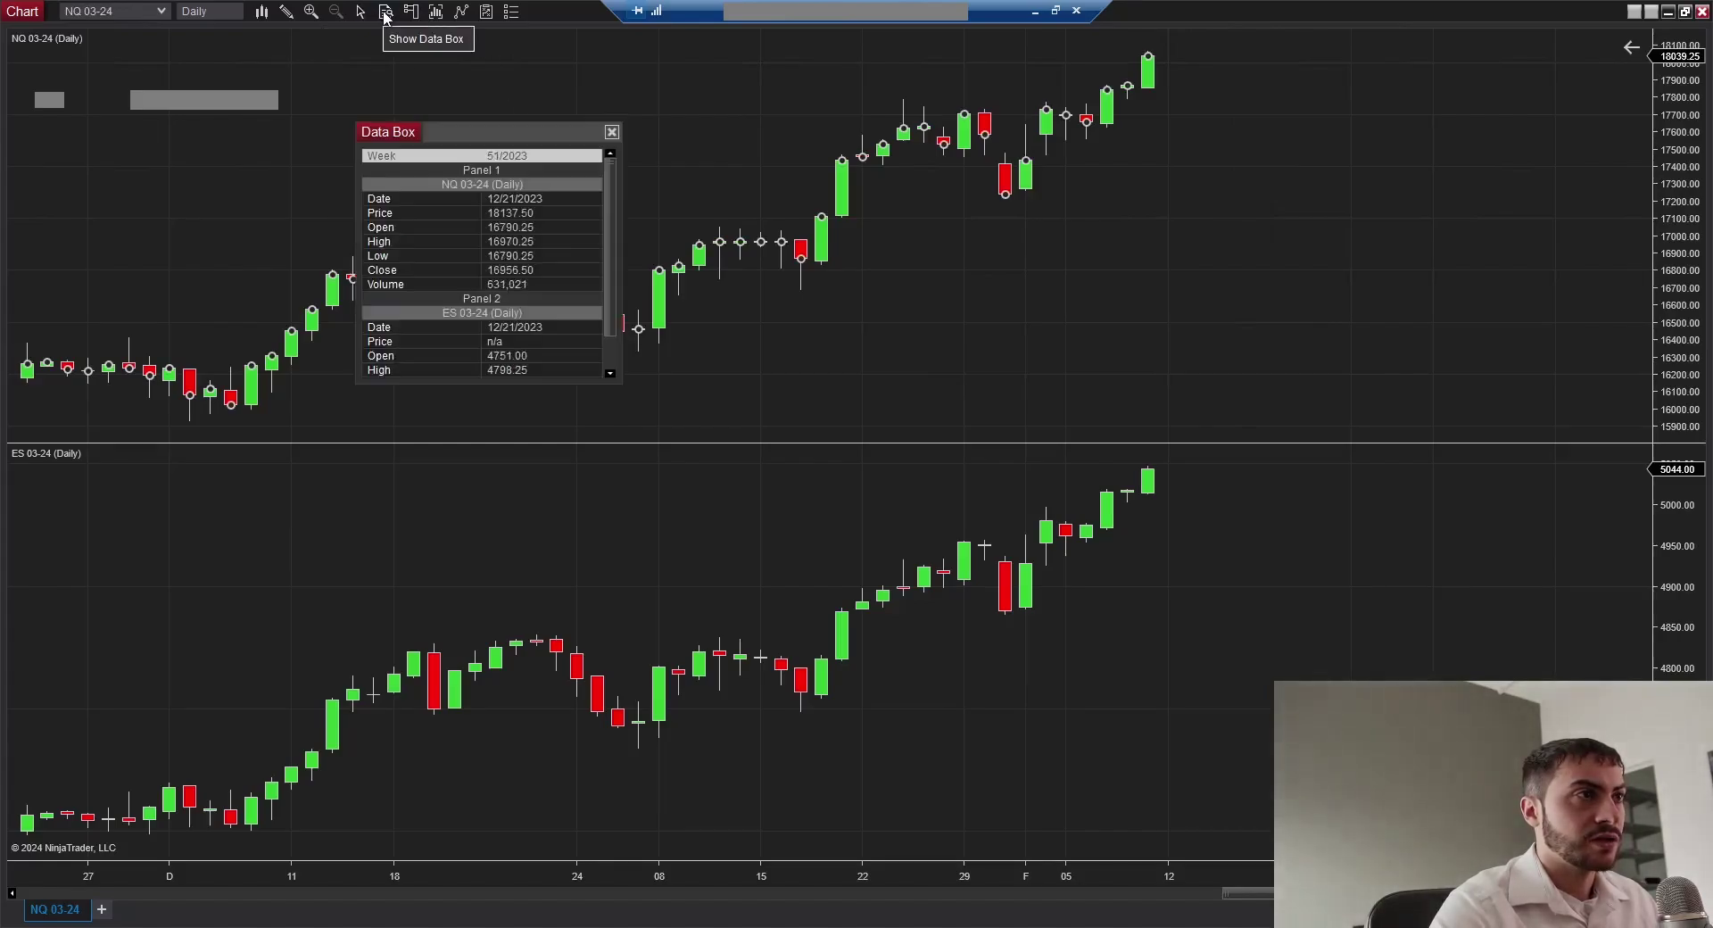
left_click_drag(511, 129, 446, 95)
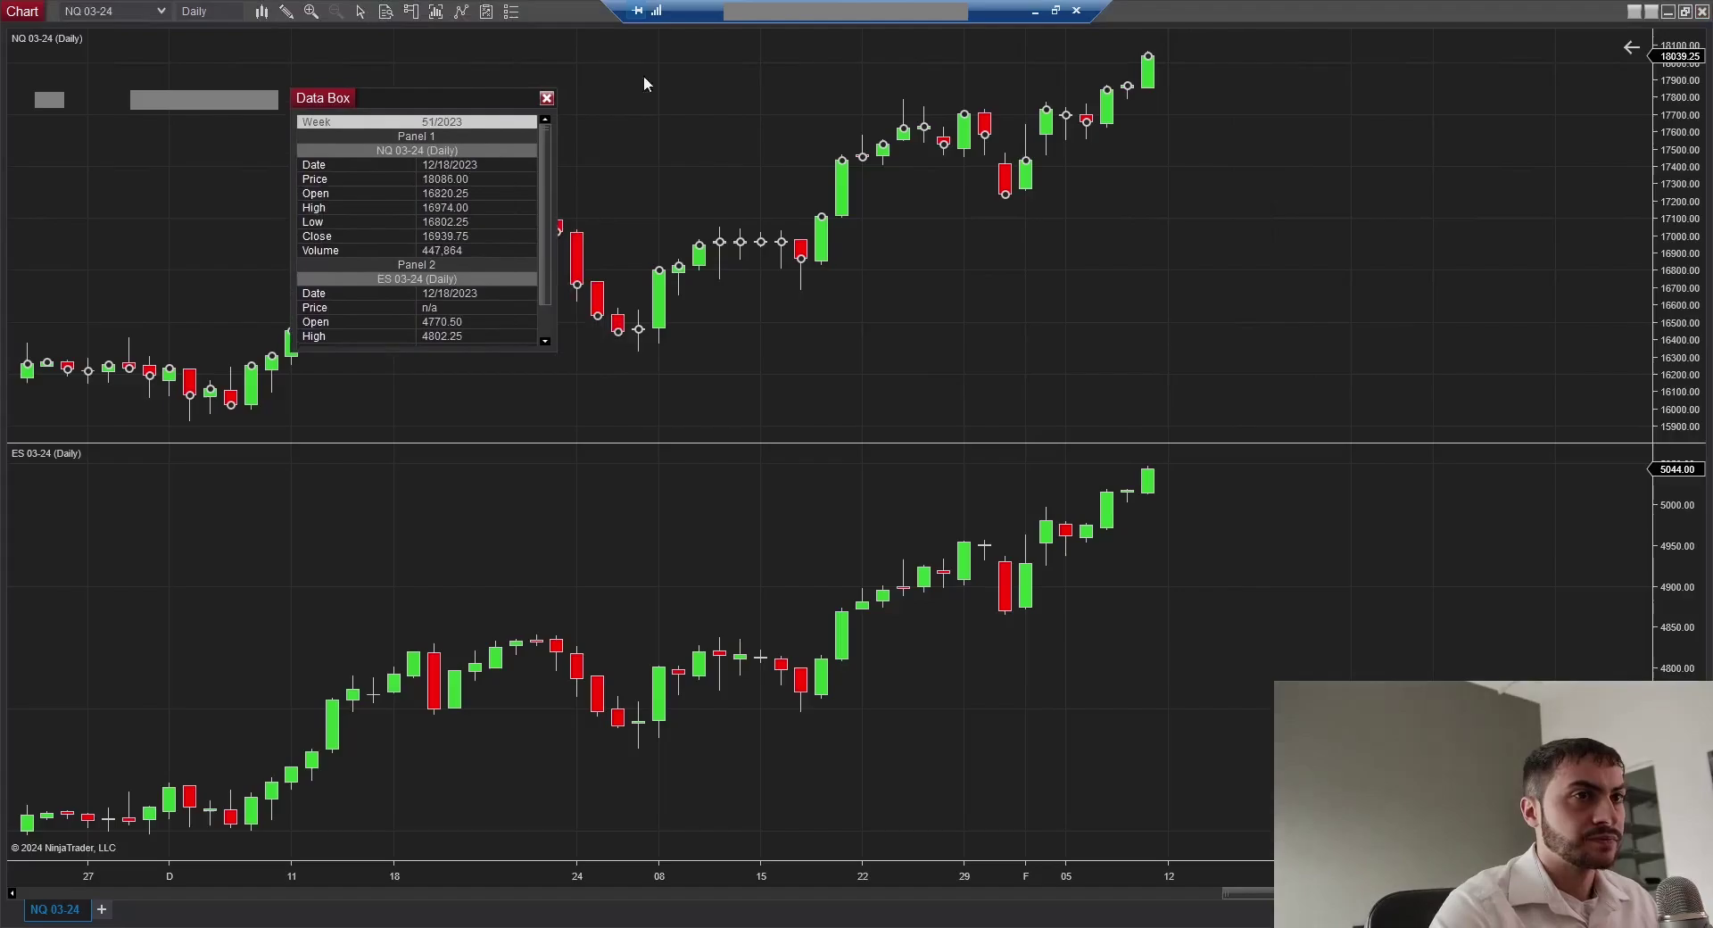
scroll(969, 160, "down", 2)
scroll(765, 179, "up", 1)
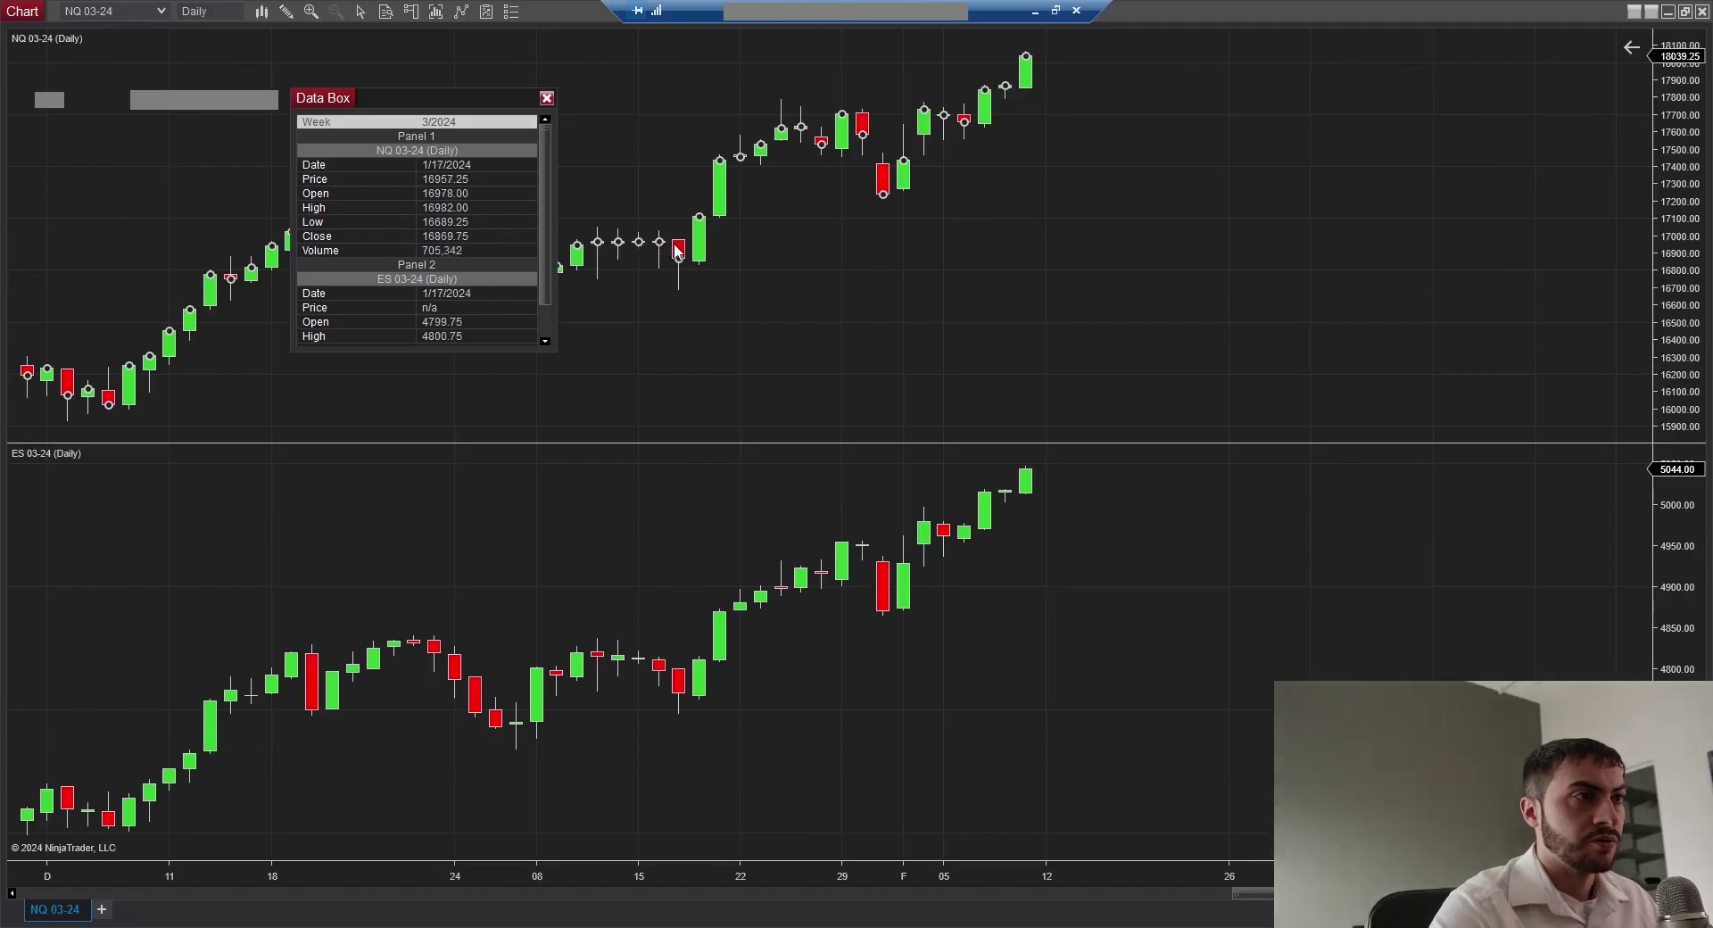
scroll(686, 244, "up", 1)
scroll(684, 243, "up", 1)
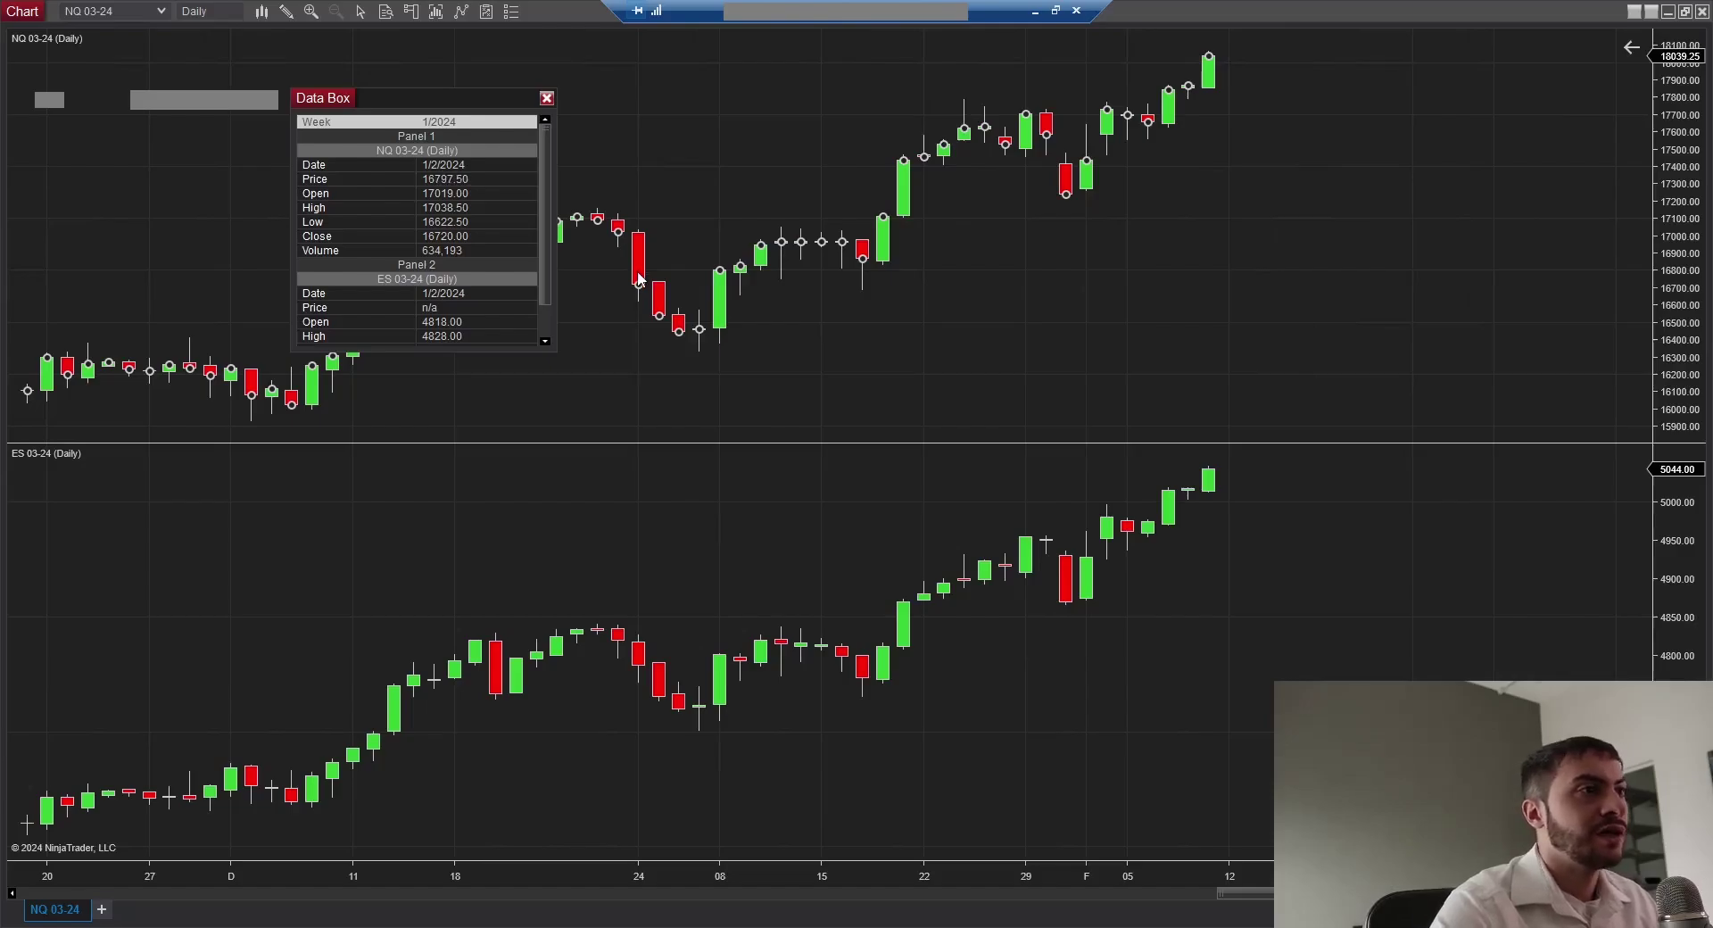
left_click(546, 98)
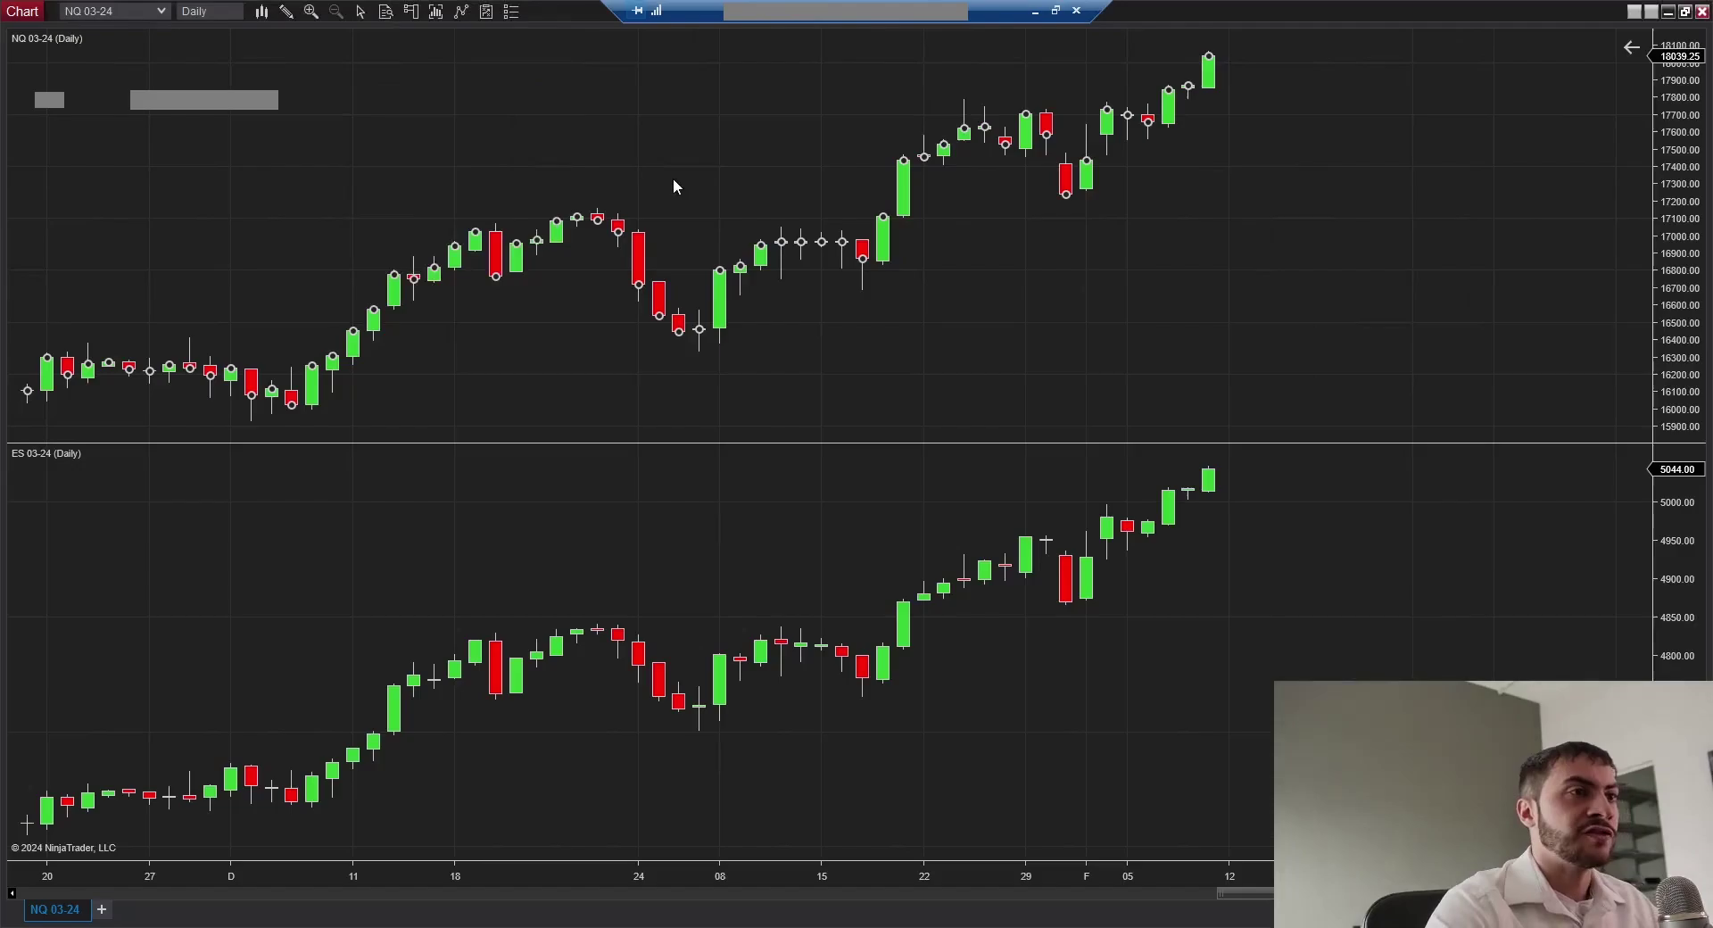
scroll(784, 286, "down", 5)
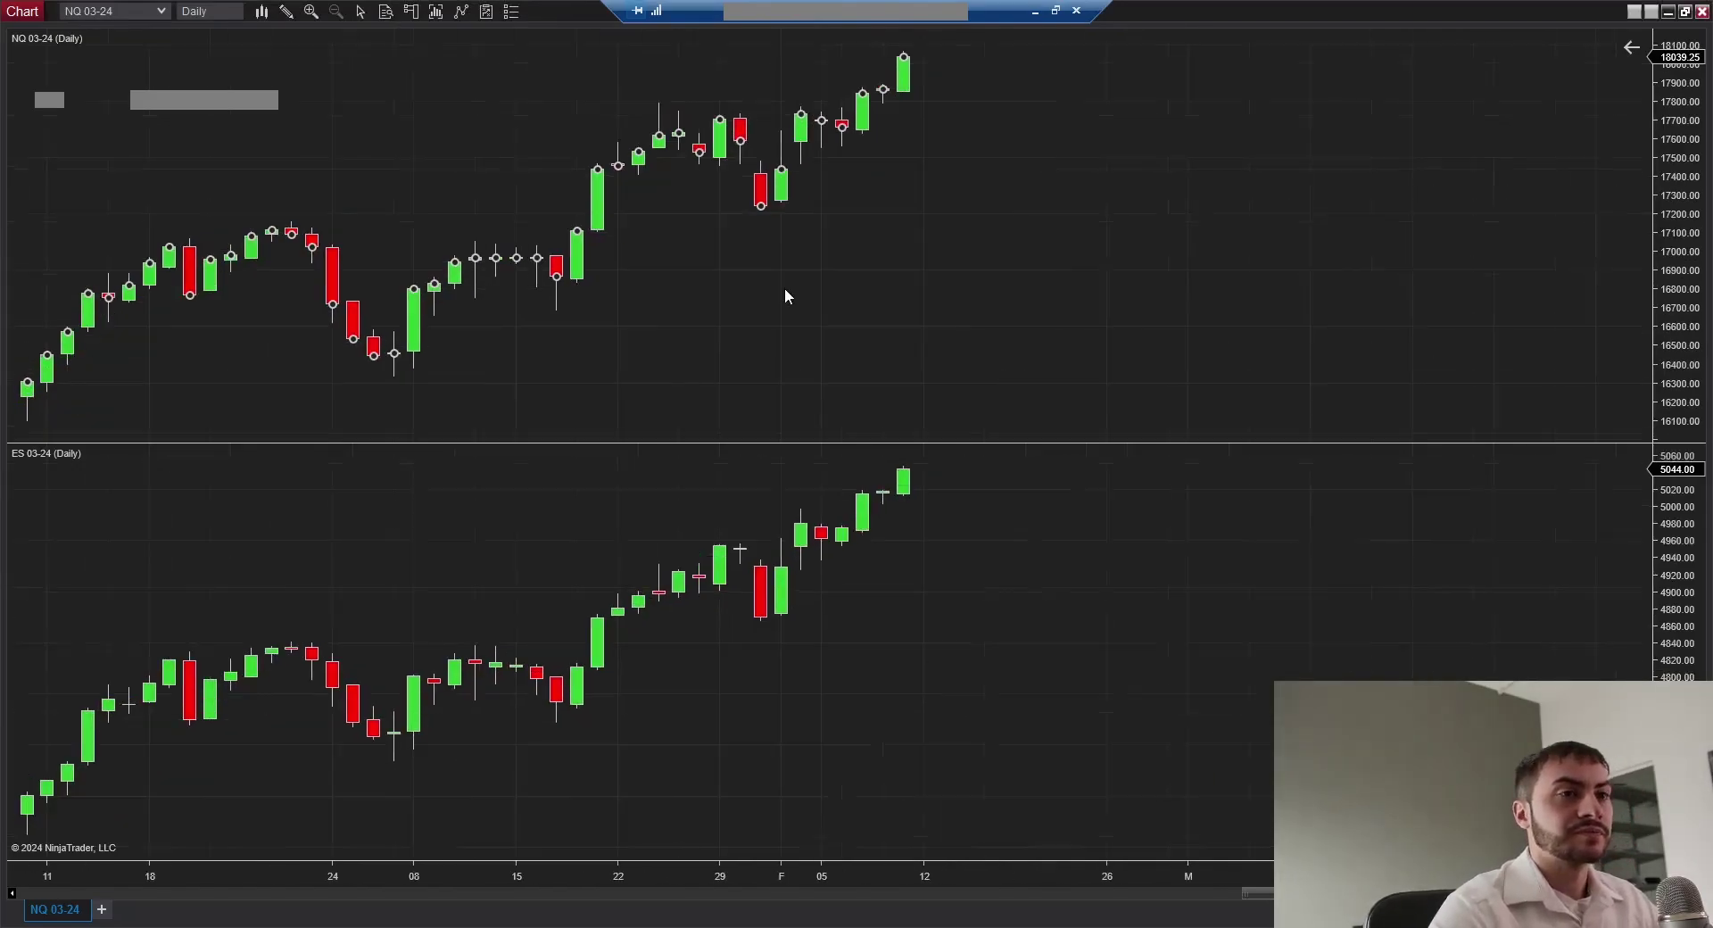